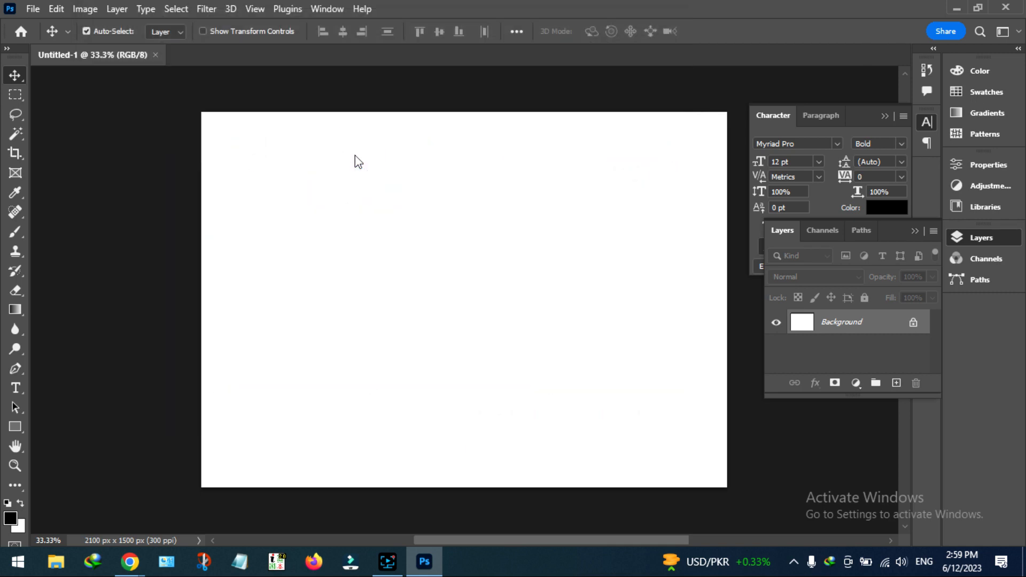
Flip the placed banana image horizontally and scale it up to about 368% so it nearly fills the canvas
right_click(455, 252)
left_click(487, 526)
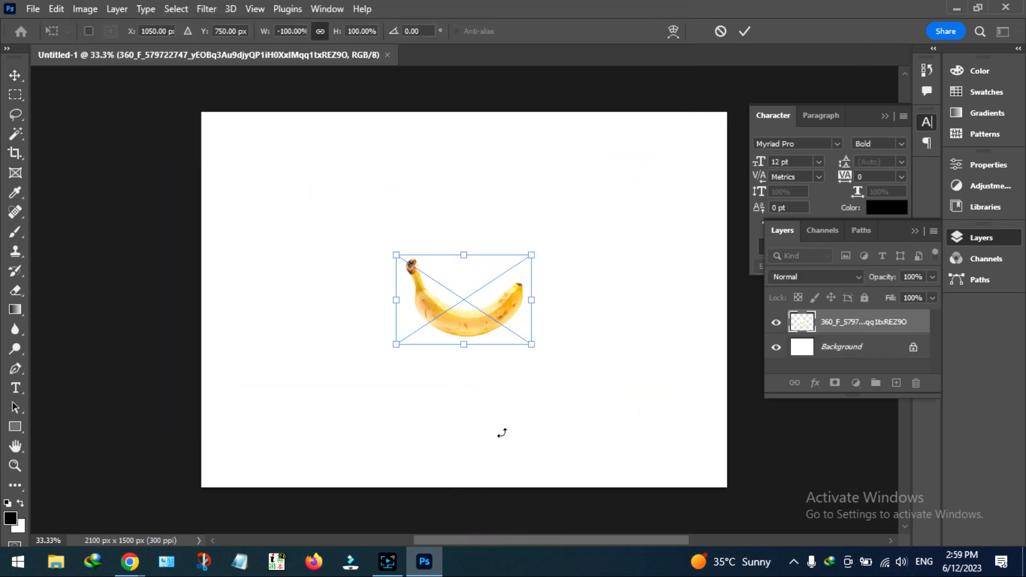
left_click_drag(530, 346, 715, 466)
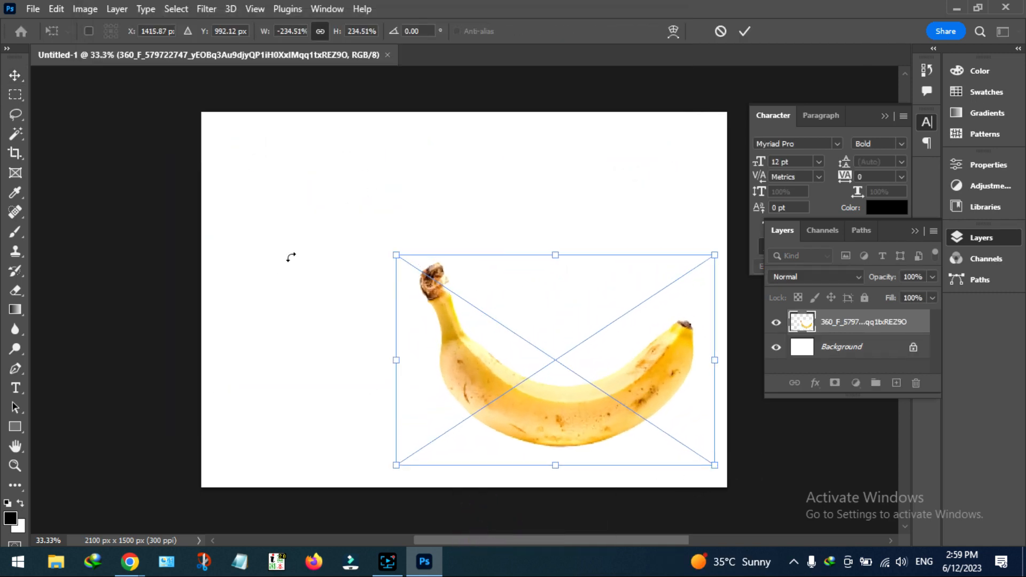
left_click_drag(396, 256, 213, 144)
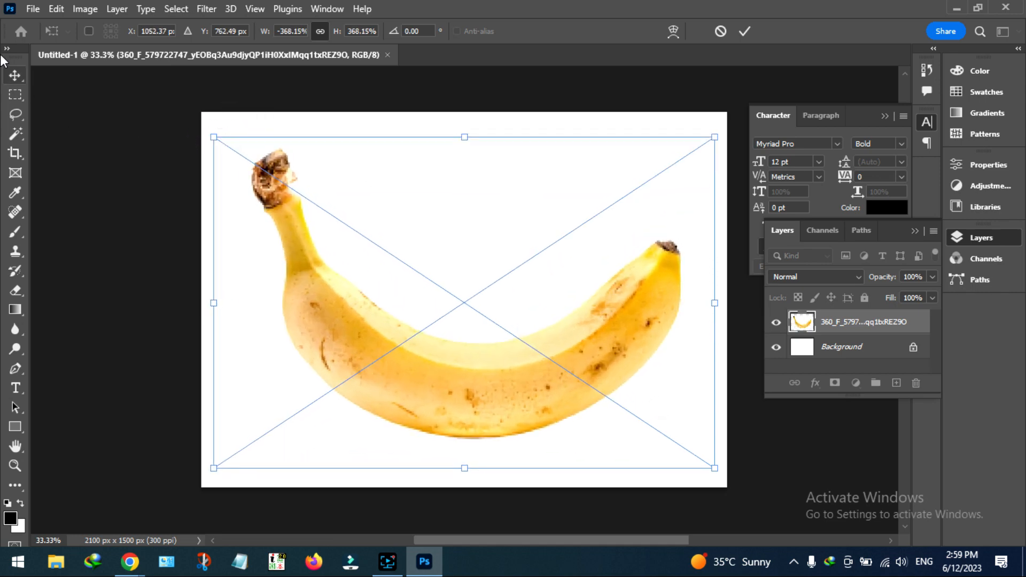
Rasterize the banana layer and delete its white background using a Magic Wand selection, leaving nothing selected
right_click(880, 323)
left_click(771, 312)
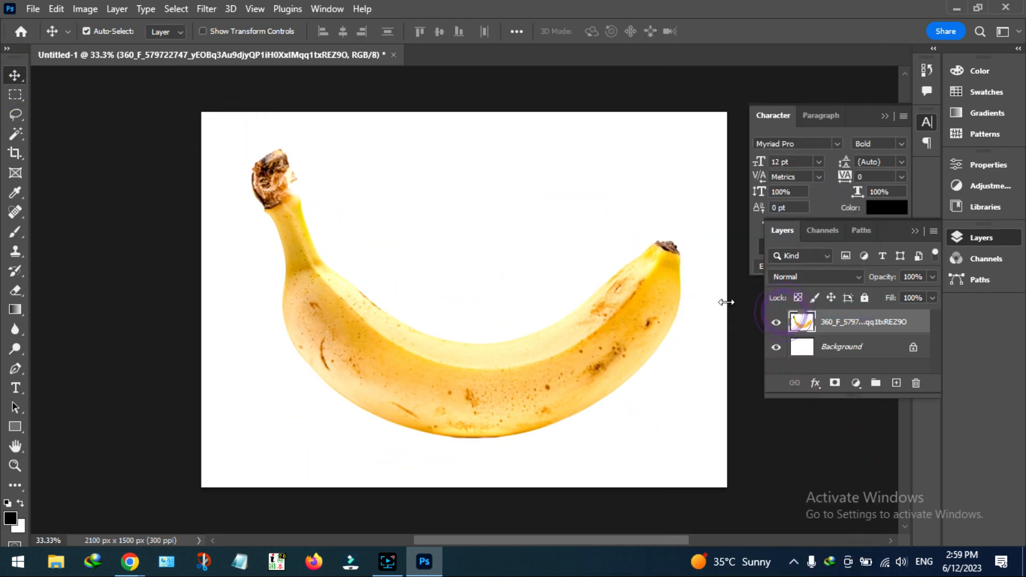
left_click(15, 128)
left_click(221, 321)
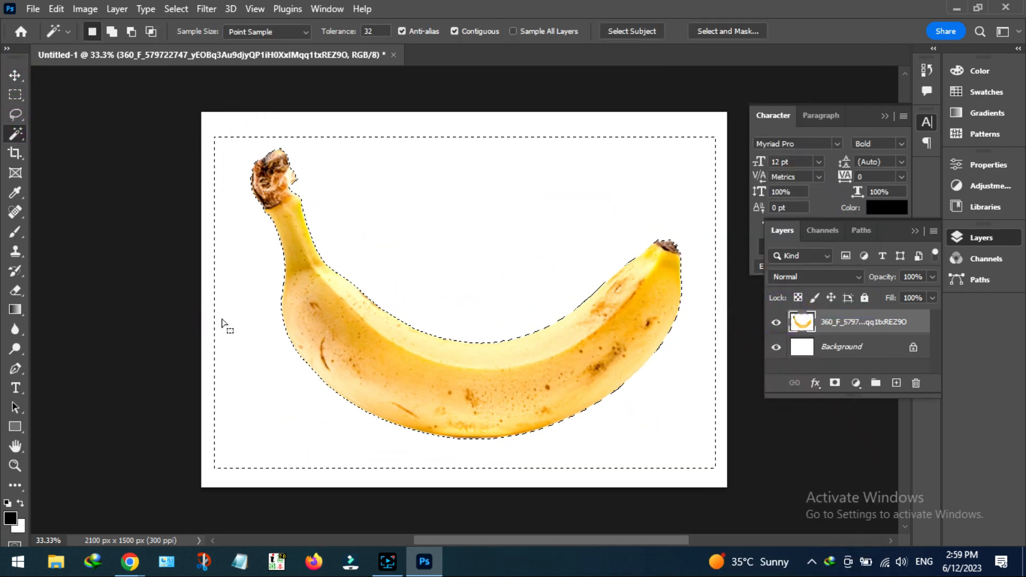
key("ctrl+d")
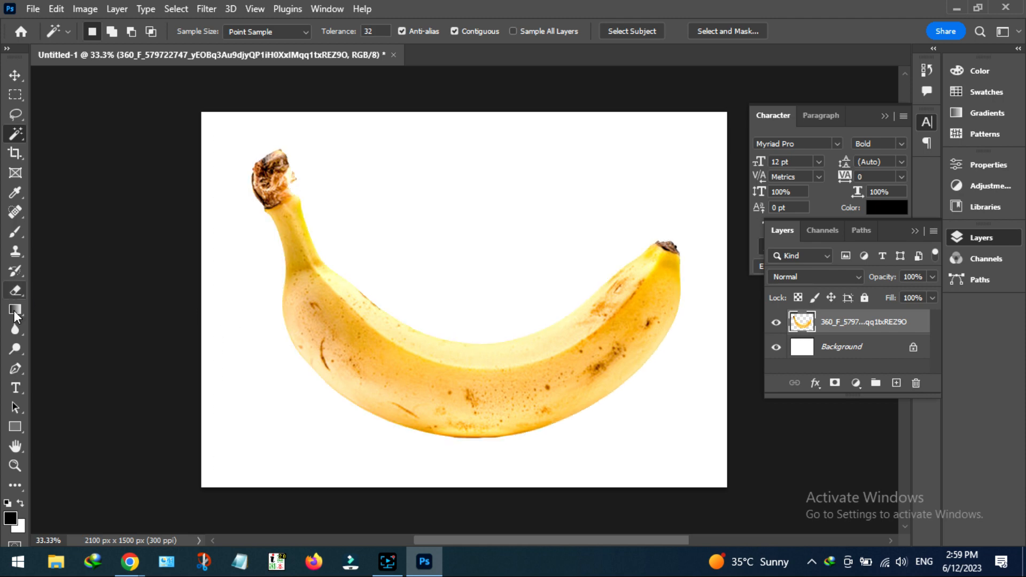
Add the text BANANA in bold black Myriad Pro over the banana and enlarge it to about 572% across the fruit's middle
left_click(15, 387)
left_click(317, 336)
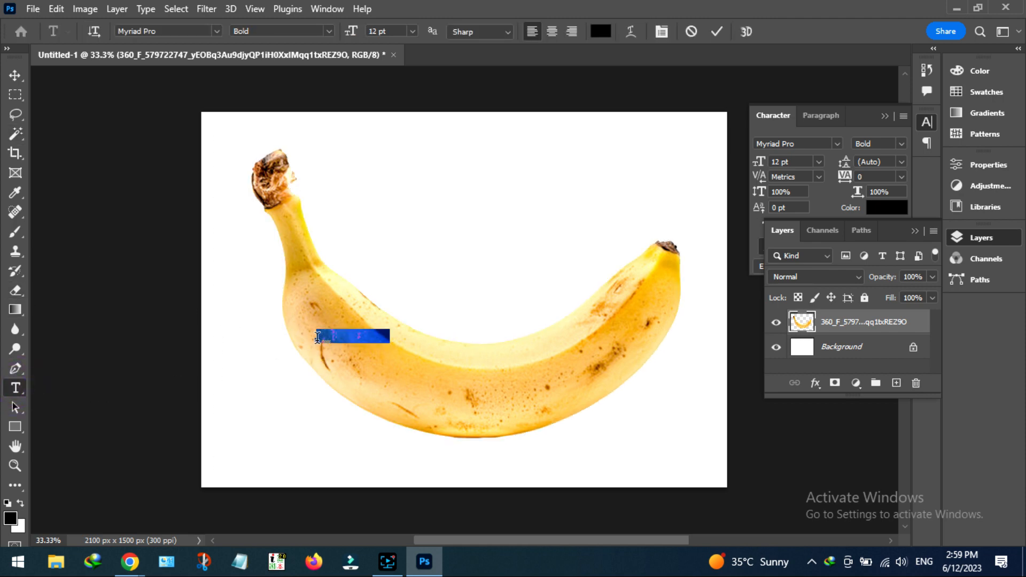
key("BackSpace")
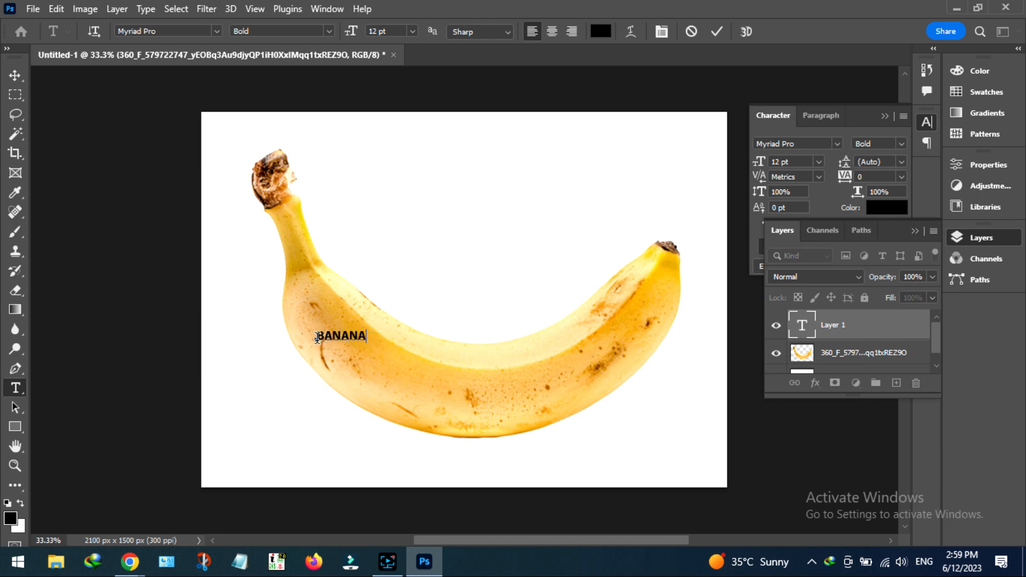
left_click(15, 74)
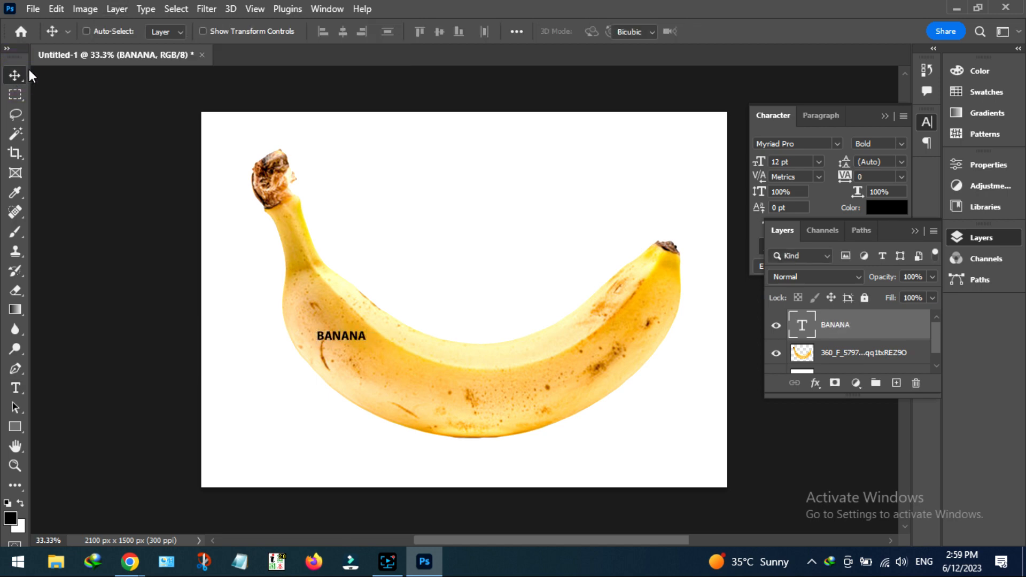
key("ctrl+t")
left_click_drag(385, 341, 600, 409)
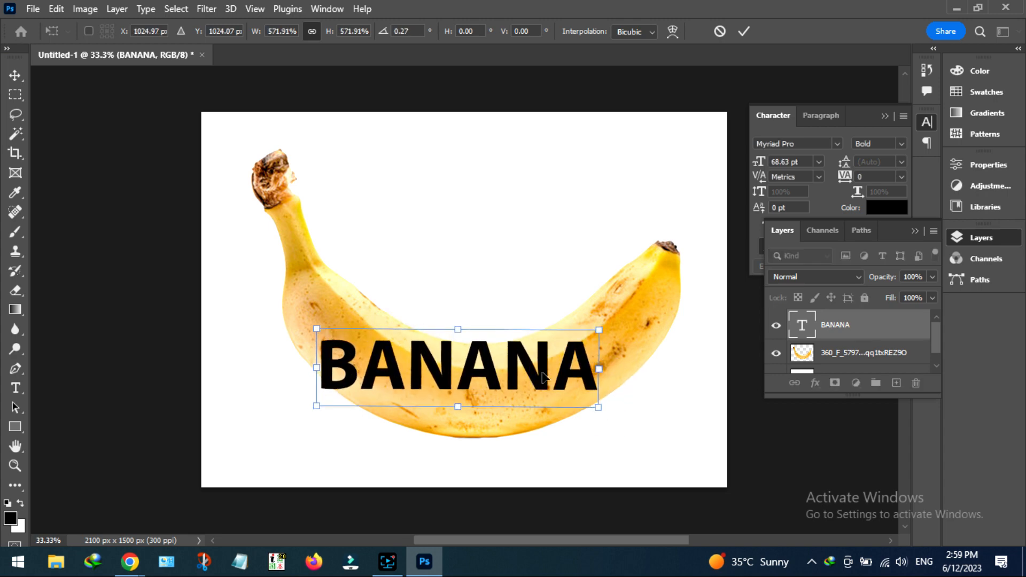
key("Return")
Rasterize the BANANA text layer
right_click(838, 324)
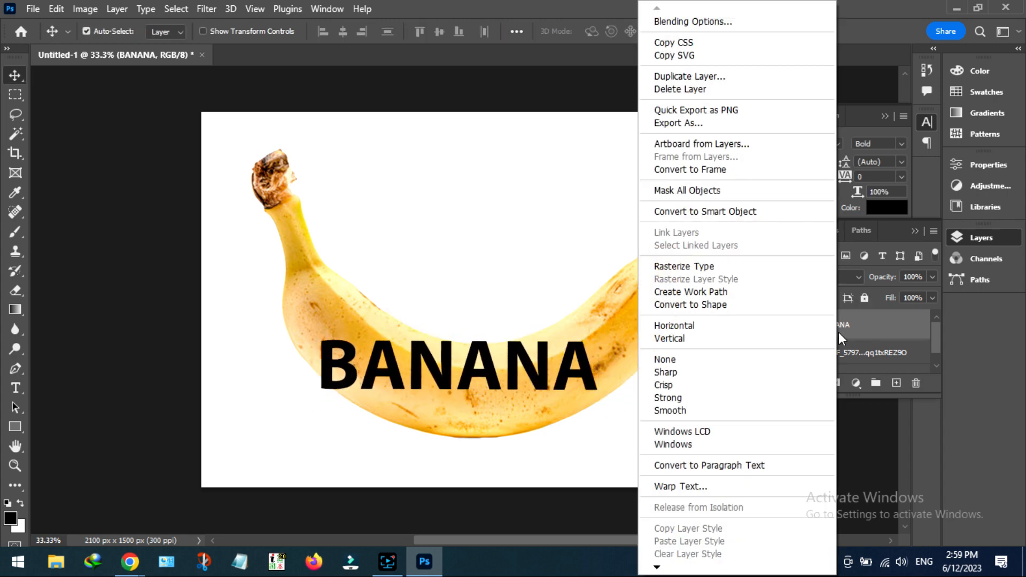
left_click(711, 266)
key("t")
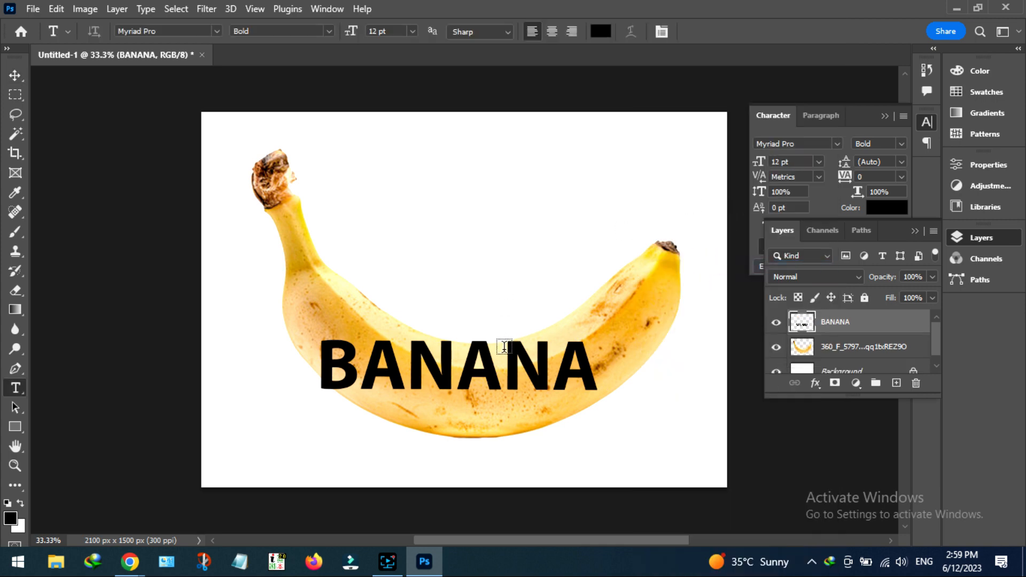
left_click(16, 75)
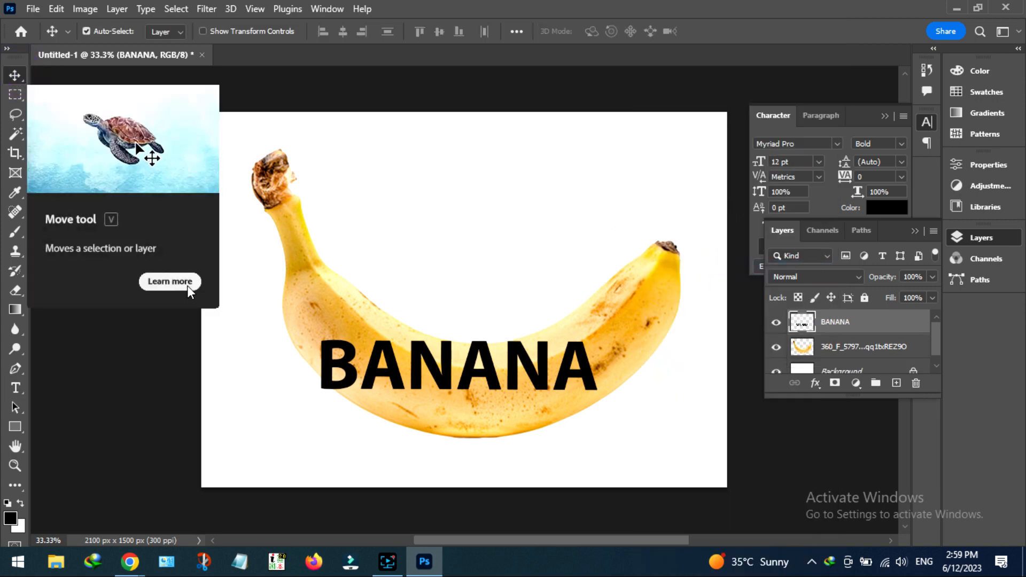
Warp the left half of the BANANA lettering so its upper and lower edges follow the banana's curve
key("ctrl+t")
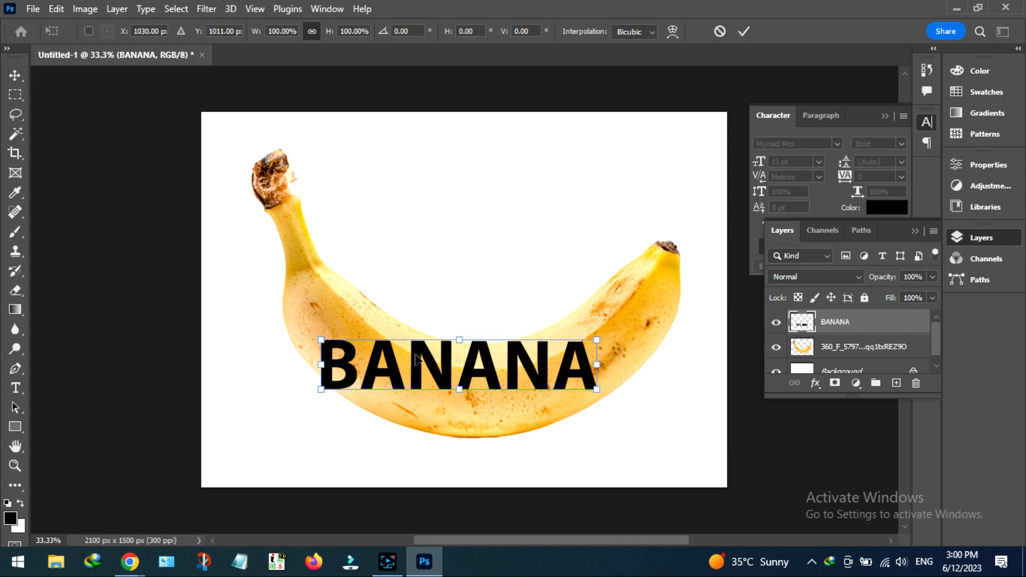
right_click(417, 353)
left_click(426, 138)
left_click_drag(339, 375, 337, 355)
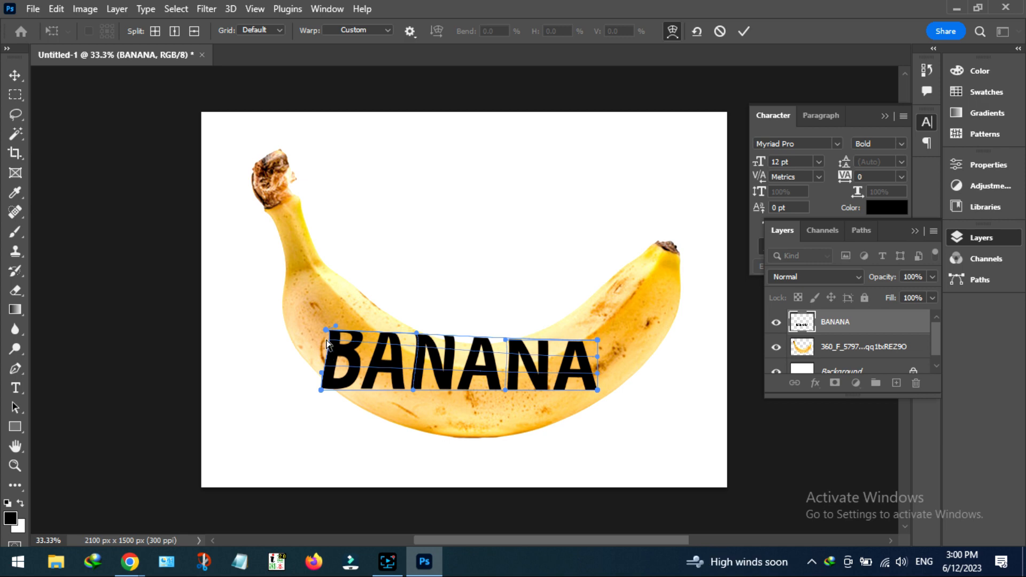
key("ctrl+z")
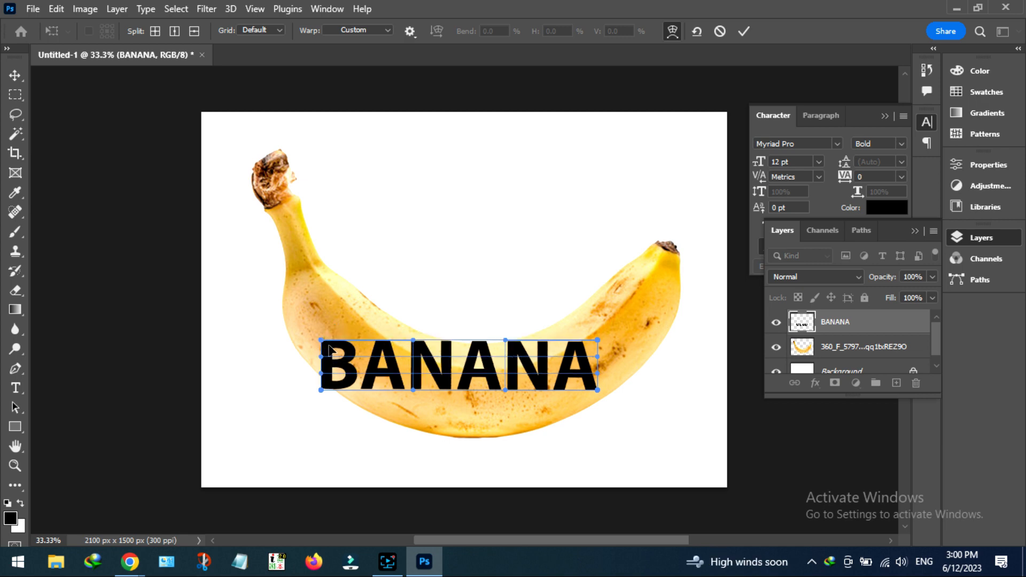
left_click_drag(323, 341, 359, 289)
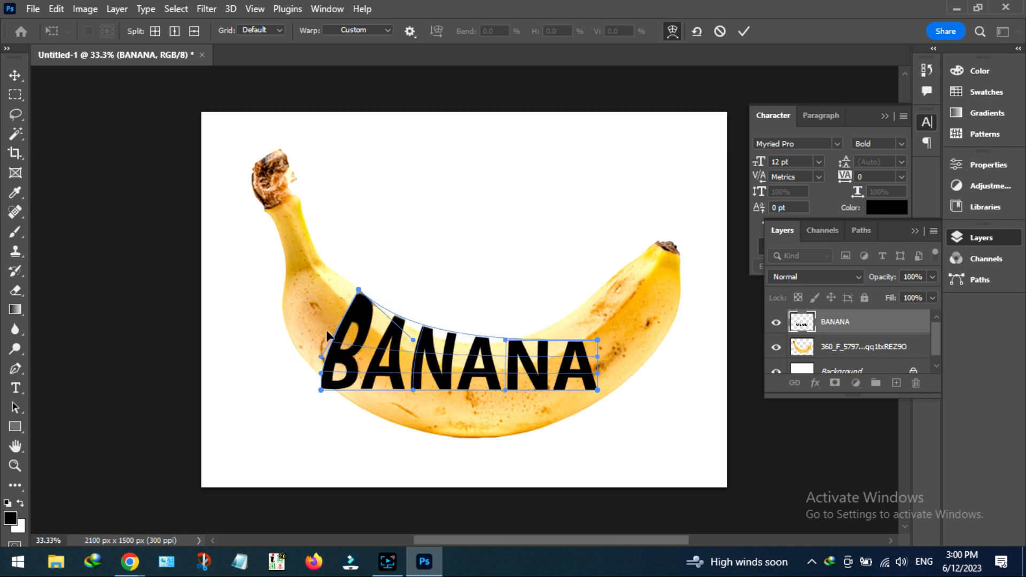
left_click_drag(320, 357, 328, 324)
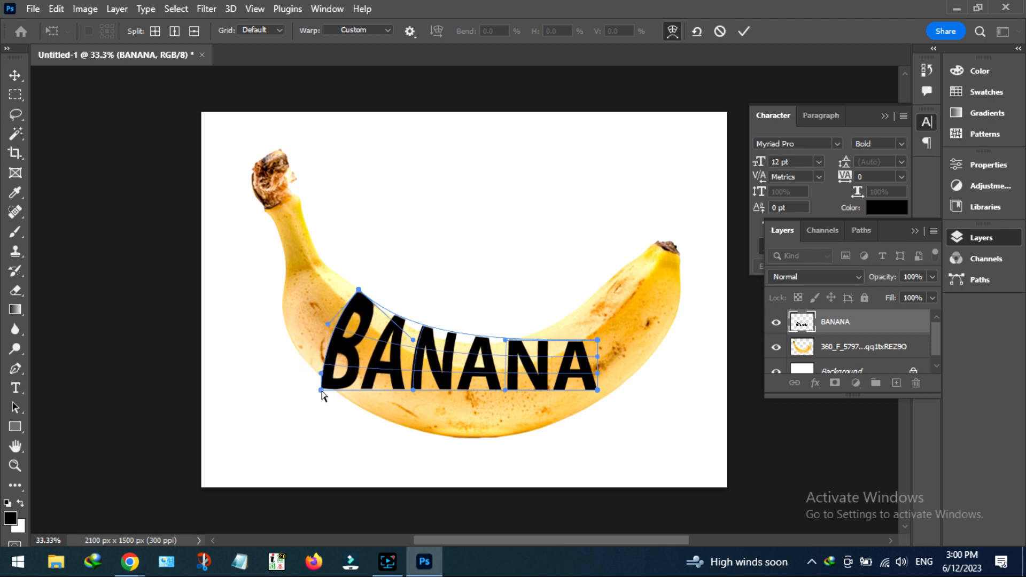
left_click_drag(322, 391, 320, 380)
left_click_drag(413, 389, 403, 469)
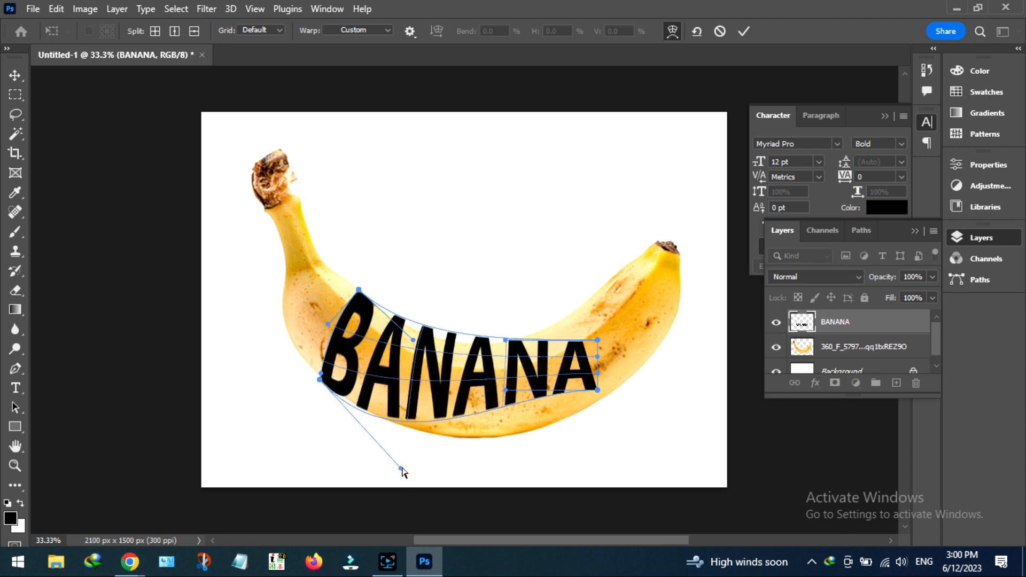
left_click_drag(413, 340, 414, 353)
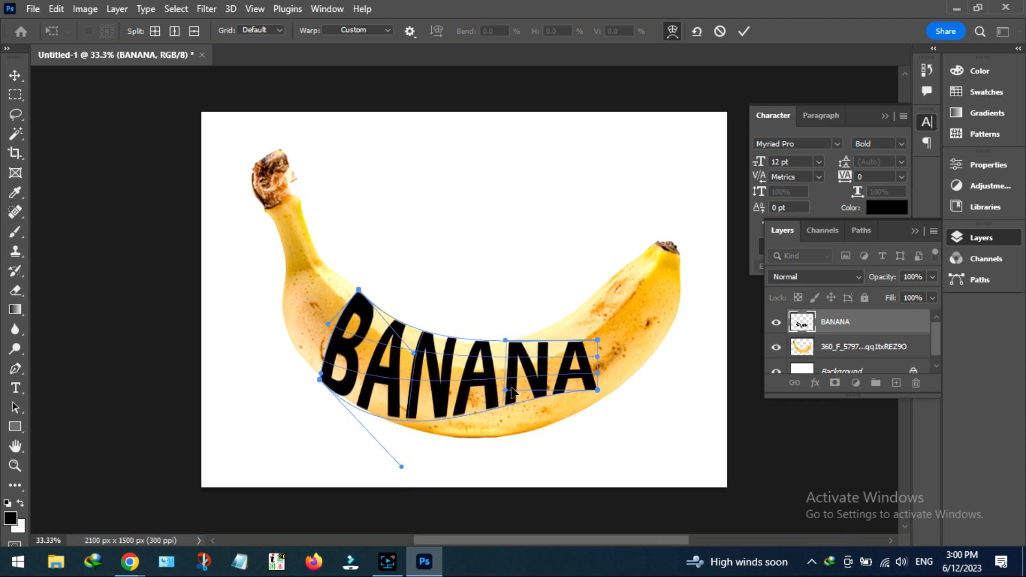
Warp the right half of the BANANA lettering upward along the banana's curve and apply the warp
left_click_drag(512, 393, 522, 442)
left_click_drag(503, 342, 503, 349)
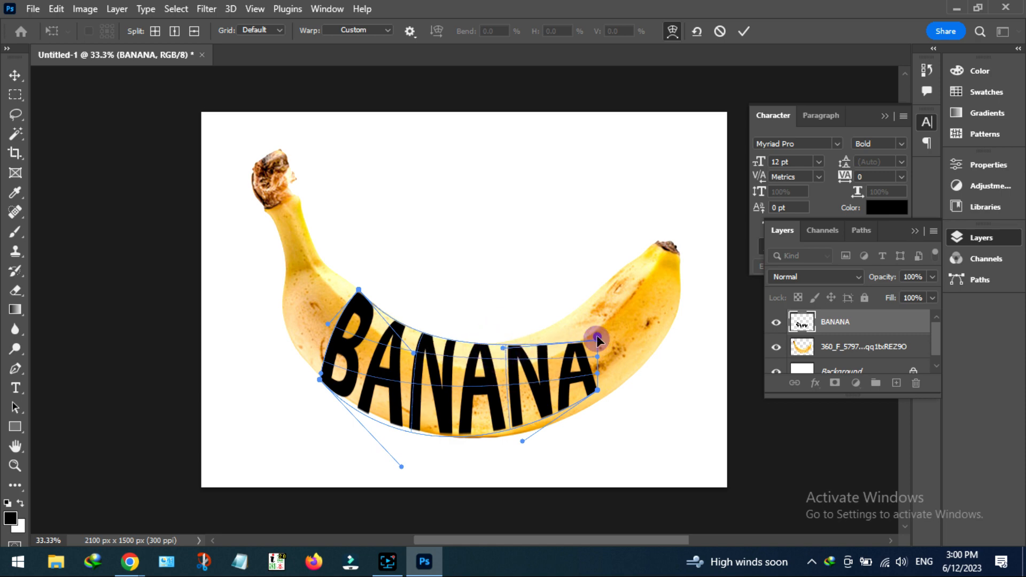
left_click_drag(598, 340, 592, 293)
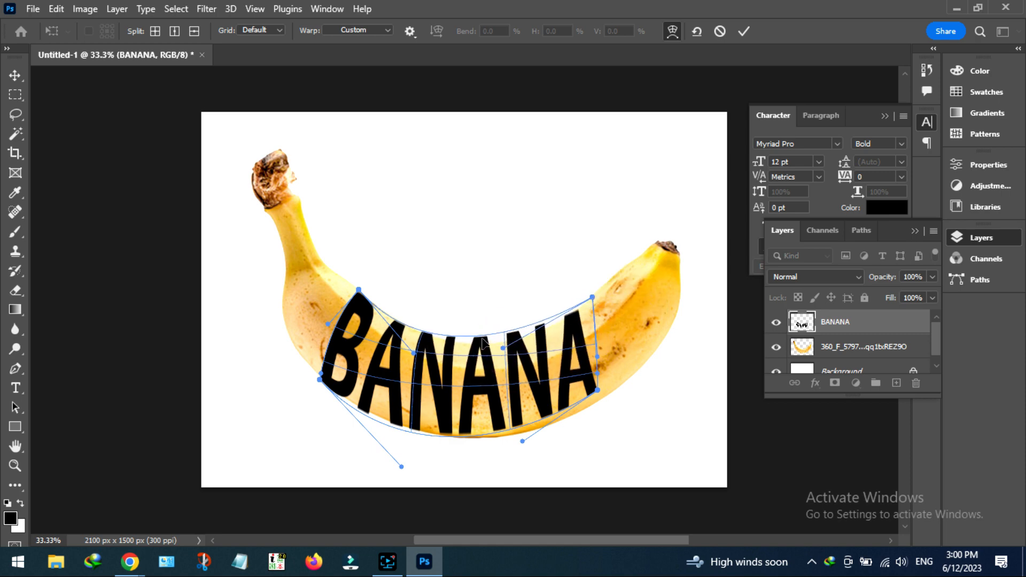
left_click_drag(506, 348, 529, 378)
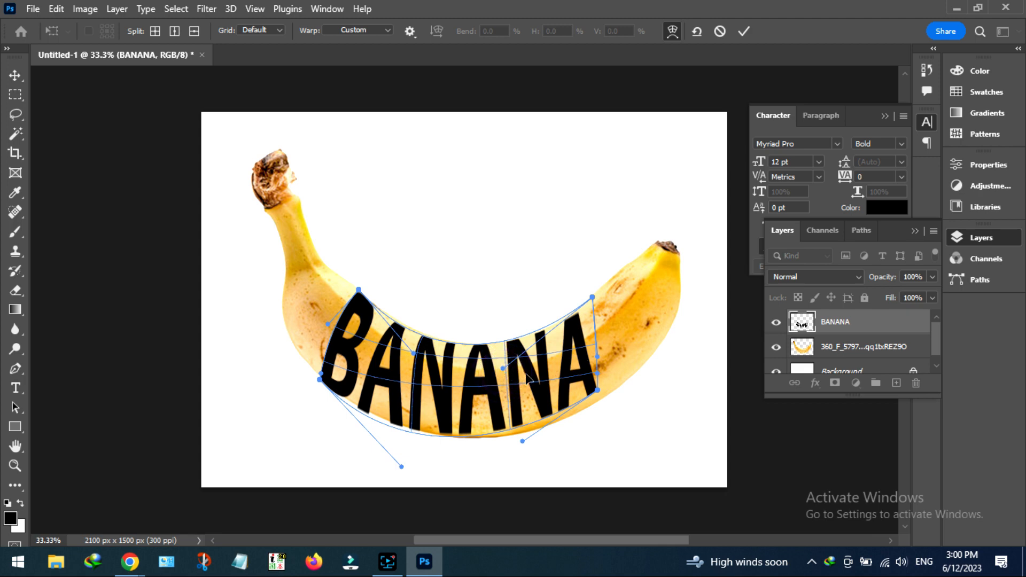
left_click_drag(599, 391, 607, 401)
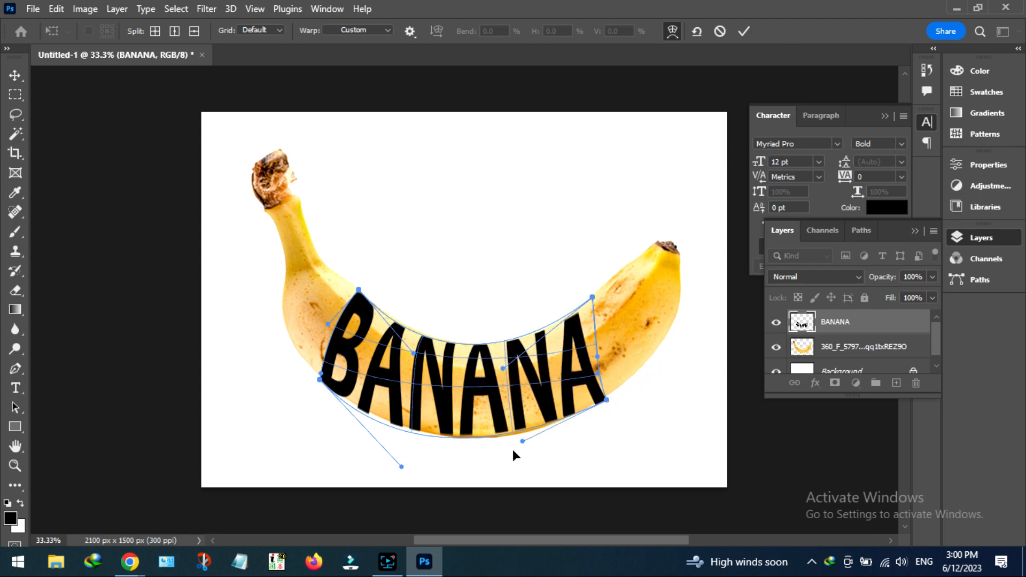
left_click_drag(525, 444, 526, 447)
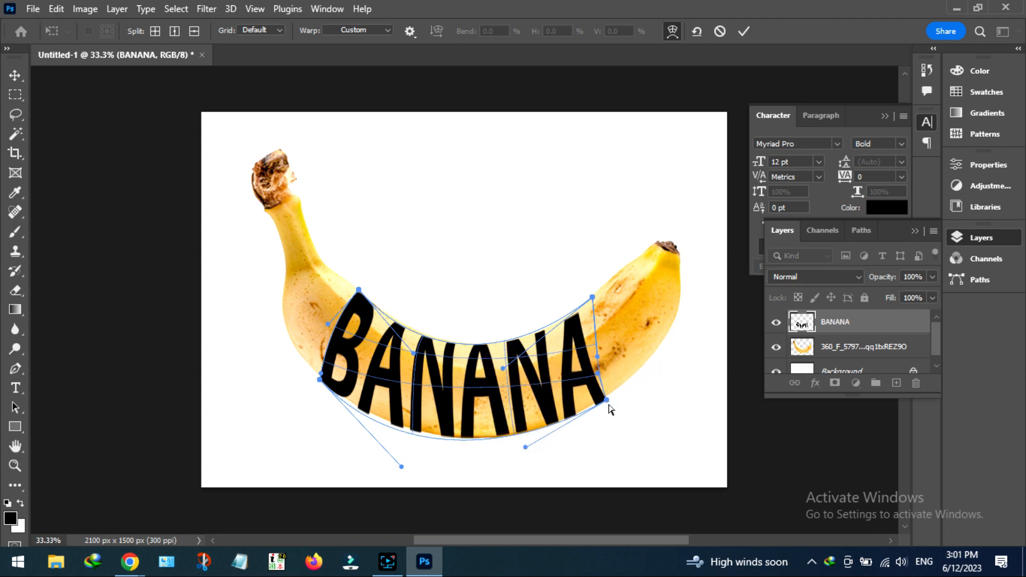
left_click_drag(607, 403, 613, 398)
left_click(15, 75)
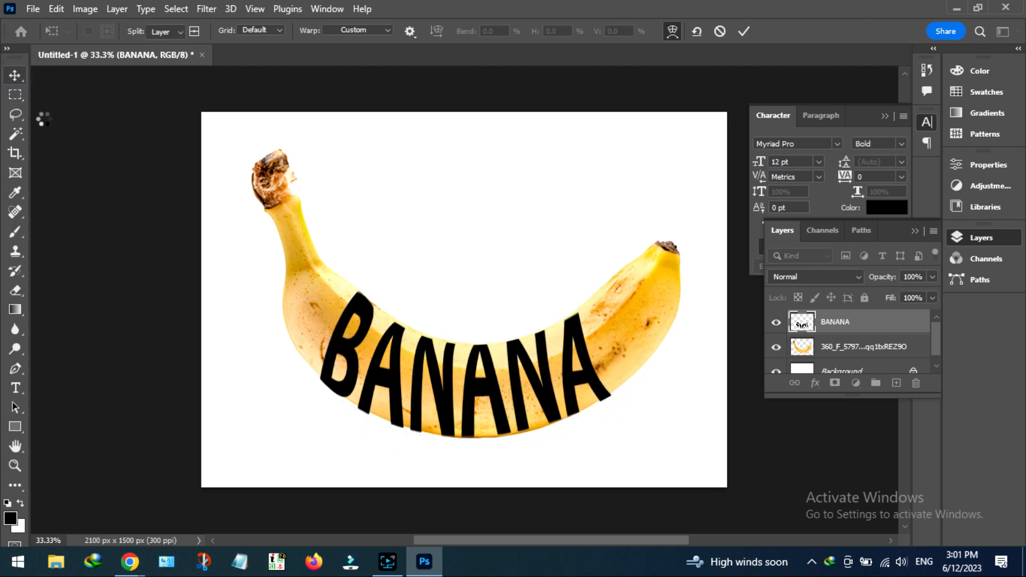
Warp the BANANA lettering a second time, stretching its top and right edges so the last letters extend along the banana
key("ctrl+t")
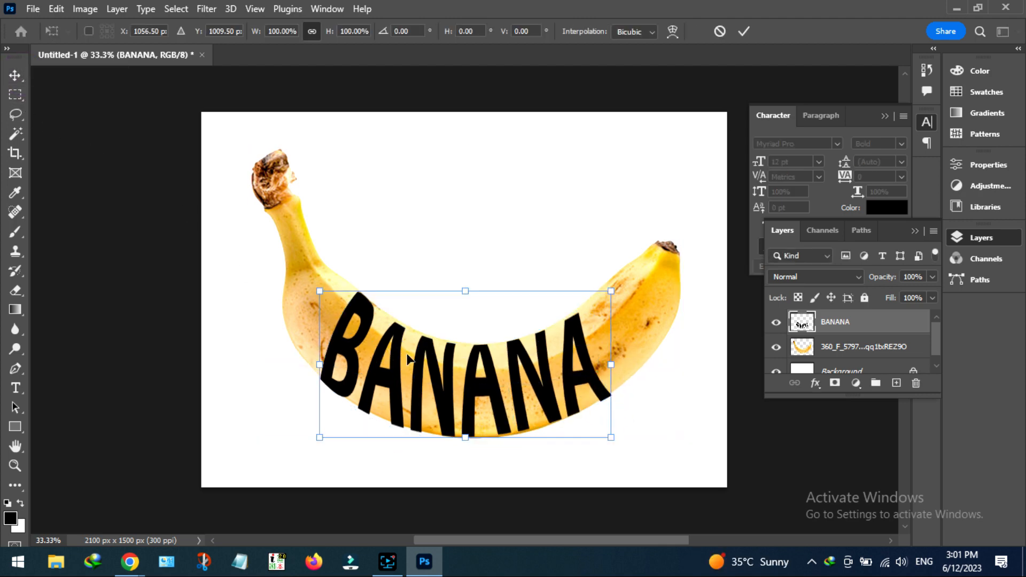
right_click(395, 365)
left_click(421, 144)
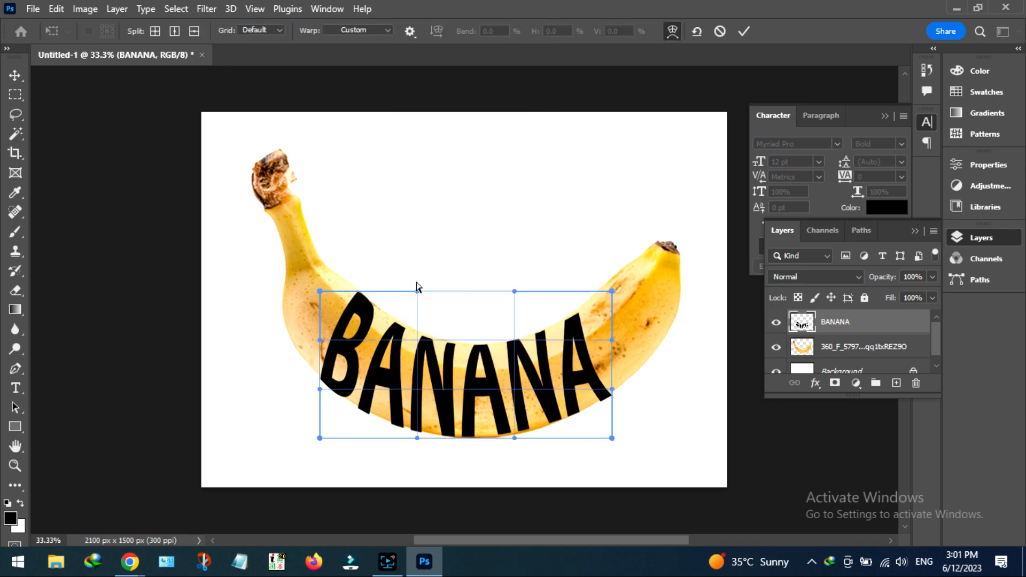
left_click_drag(419, 293, 422, 285)
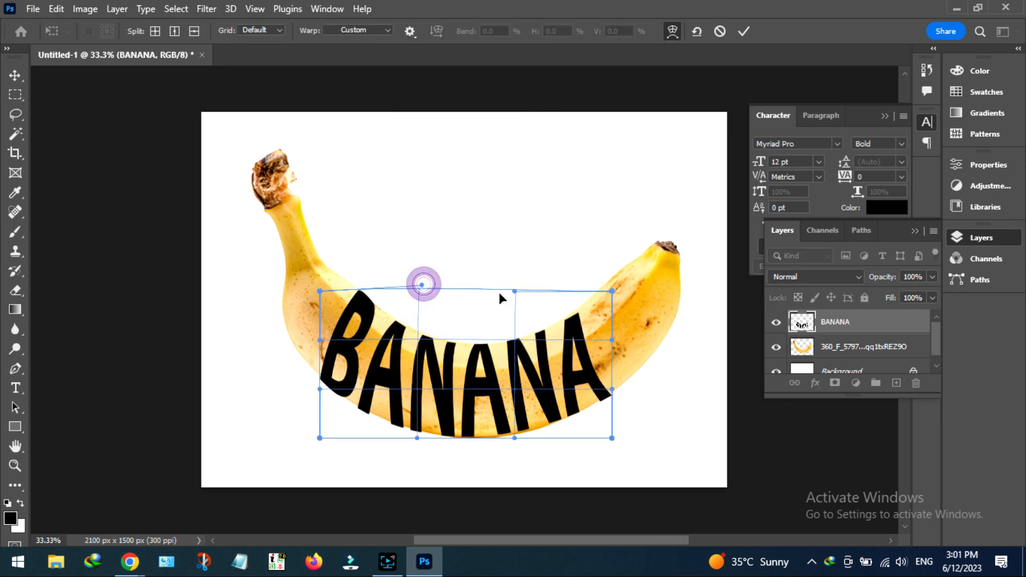
left_click_drag(512, 292, 529, 290)
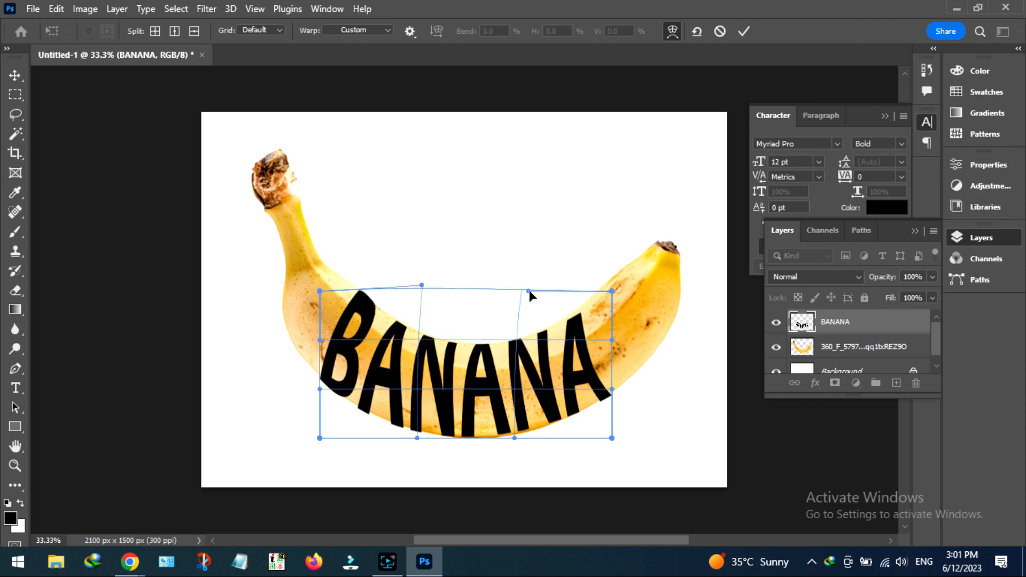
left_click_drag(613, 293, 614, 276)
left_click_drag(613, 340, 625, 338)
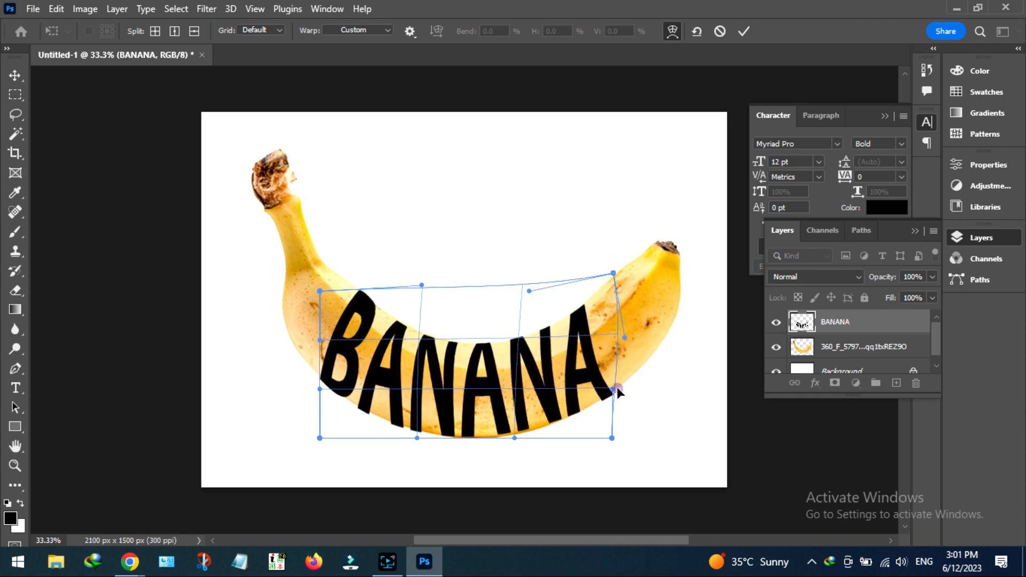
left_click_drag(616, 390, 636, 362)
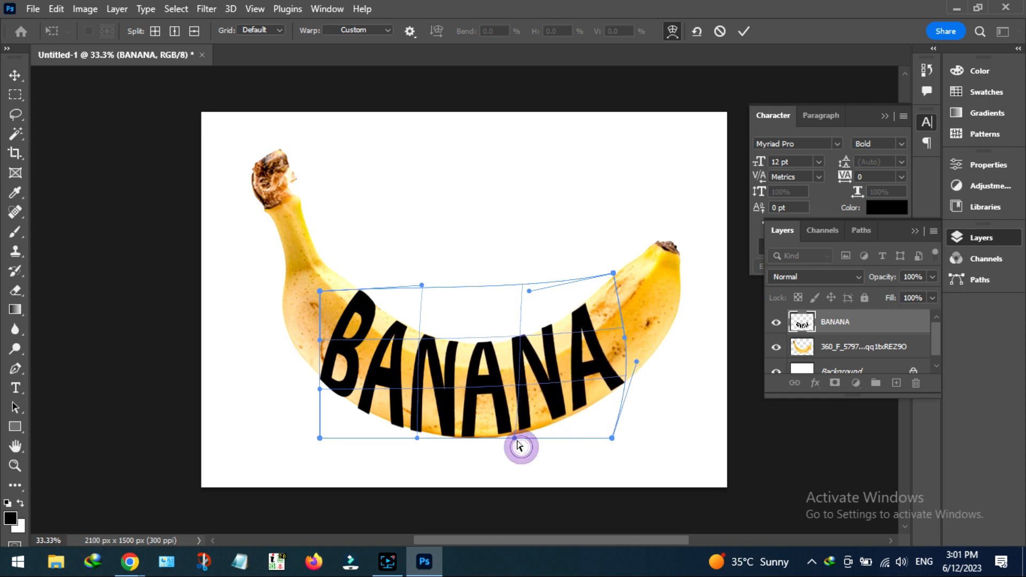
Fine-tune the lettering's bottom edge to match the banana's underside and apply the second warp
left_click_drag(514, 438, 517, 447)
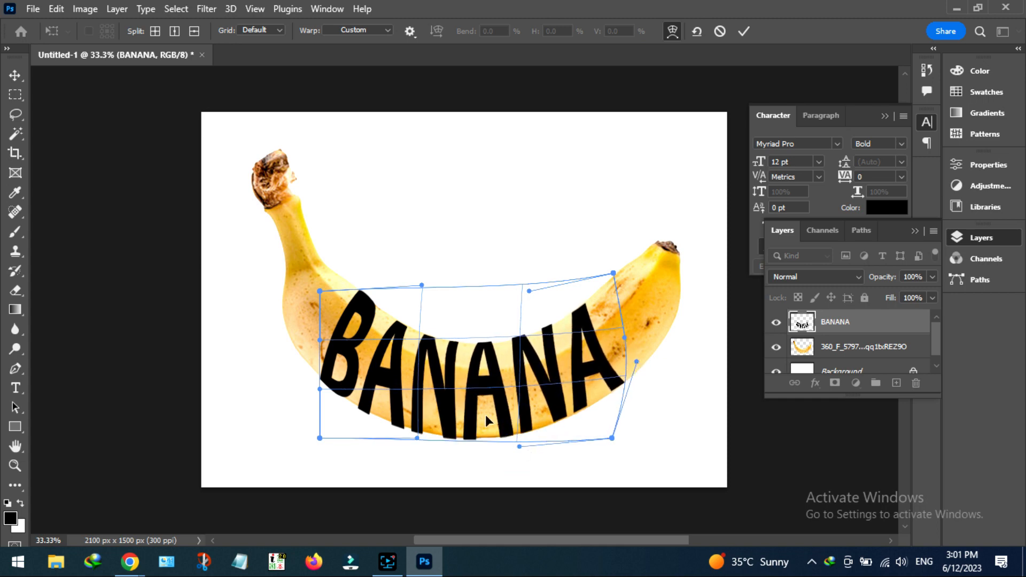
left_click_drag(418, 439, 419, 433)
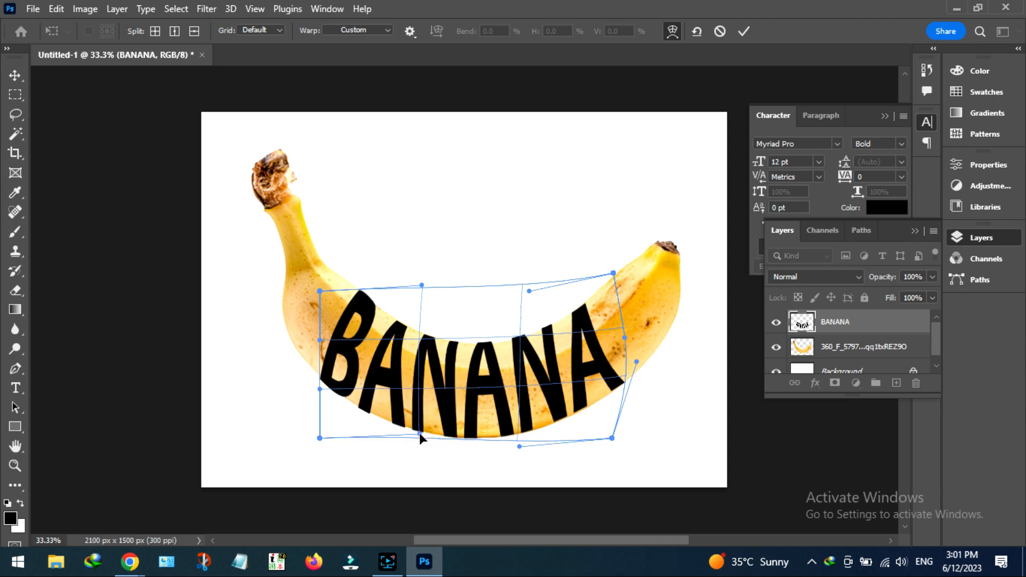
key("Return")
left_click(15, 74)
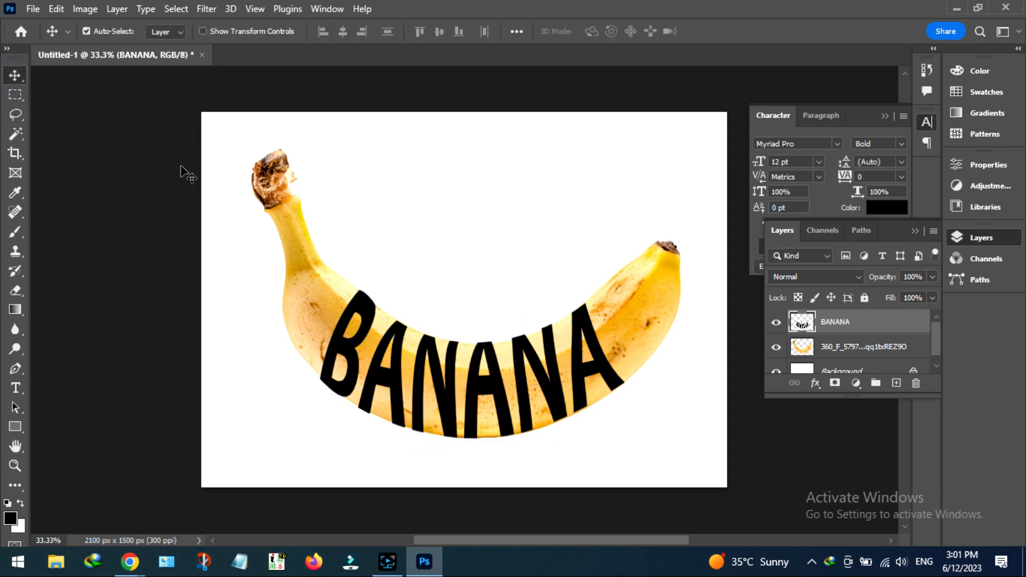
Duplicate the banana image layer and select all six letters of the BANANA lettering layer with the Magic Wand
left_click(842, 355)
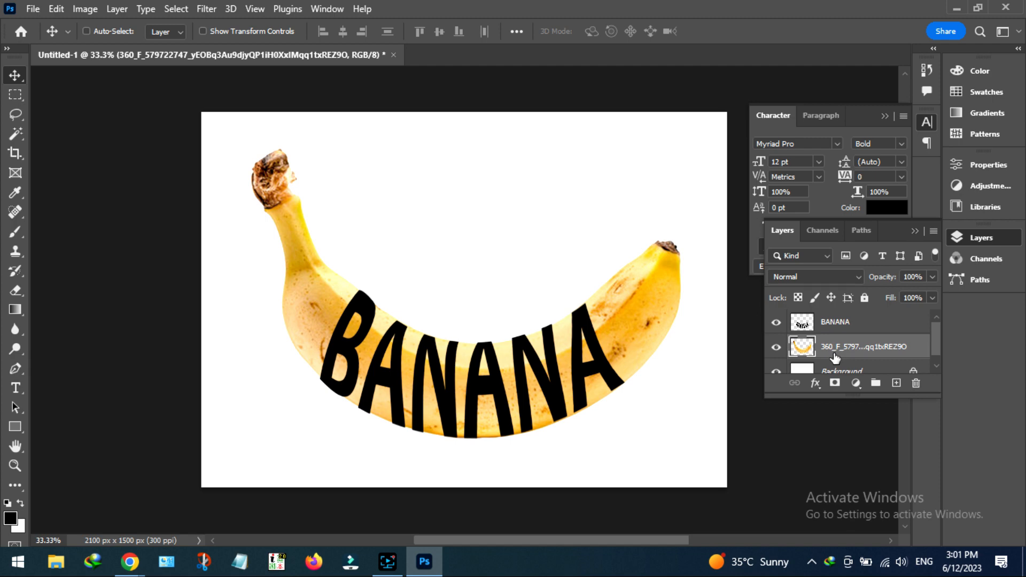
key("ctrl+j")
left_click(837, 323)
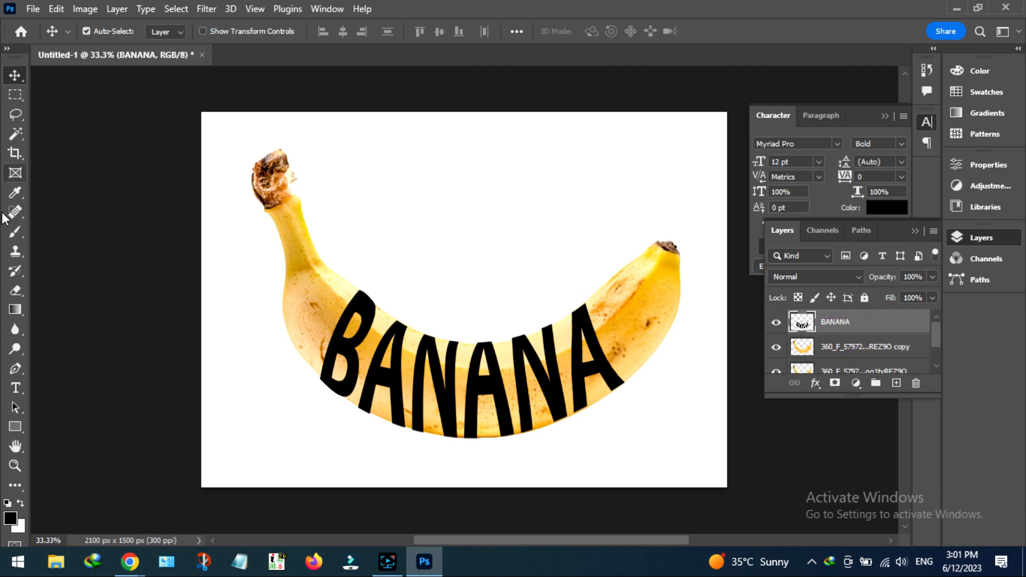
key("w")
left_click(365, 304)
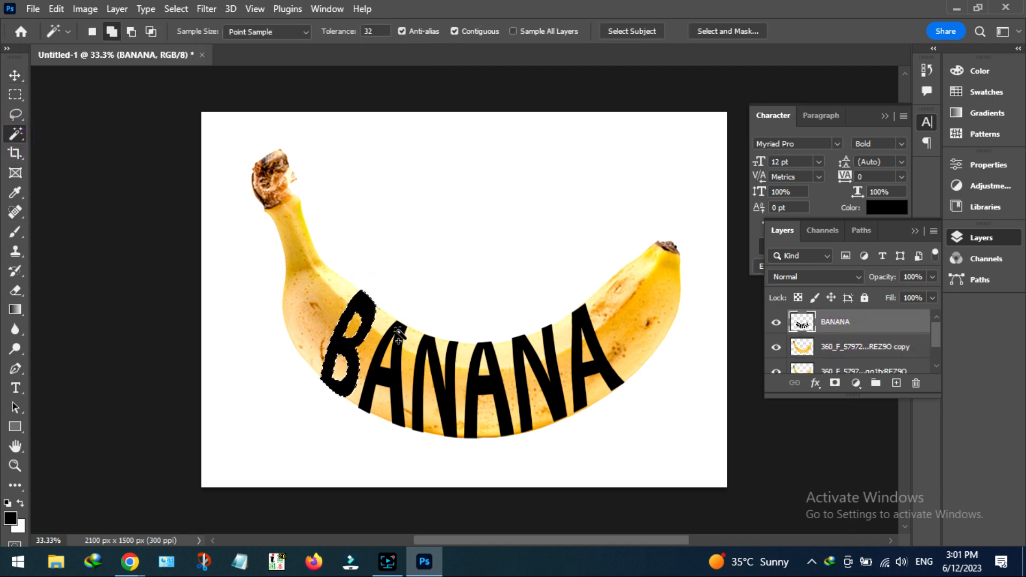
left_click(429, 348)
left_click(483, 369)
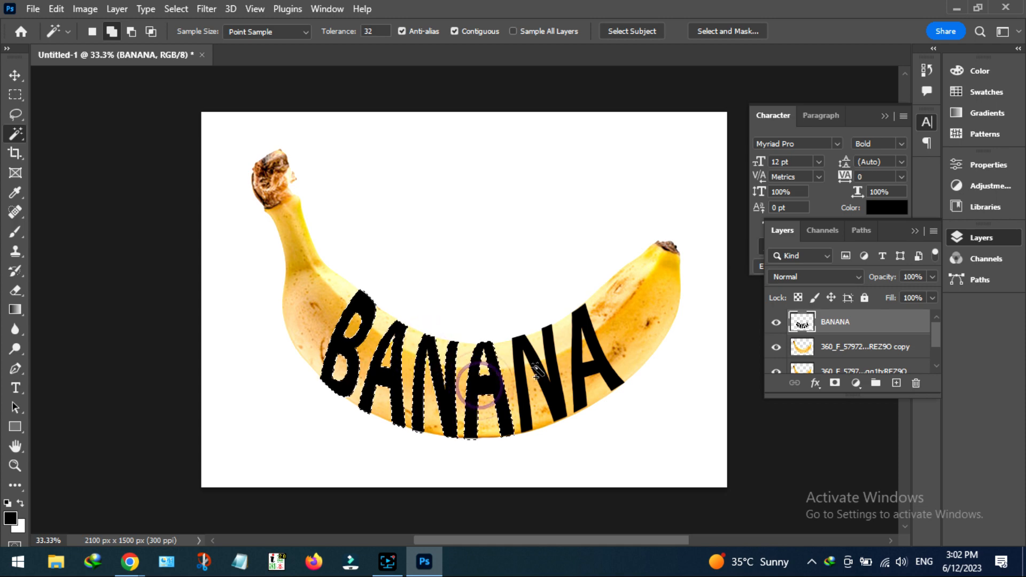
left_click(552, 394)
left_click(593, 369, "shift")
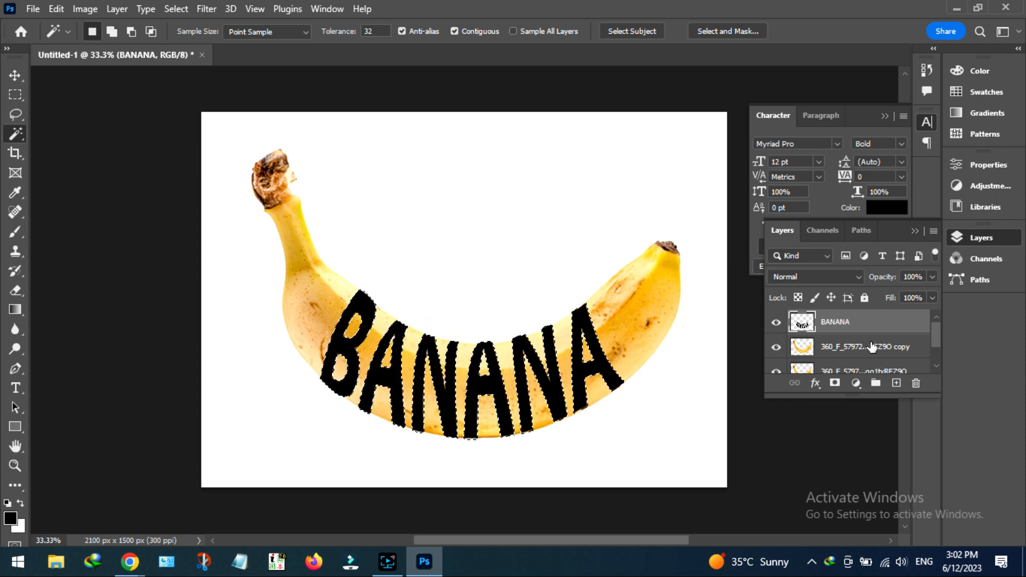
Trim the banana image copy to the letter-shaped selection and delete the black BANANA lettering layer
left_click(841, 348)
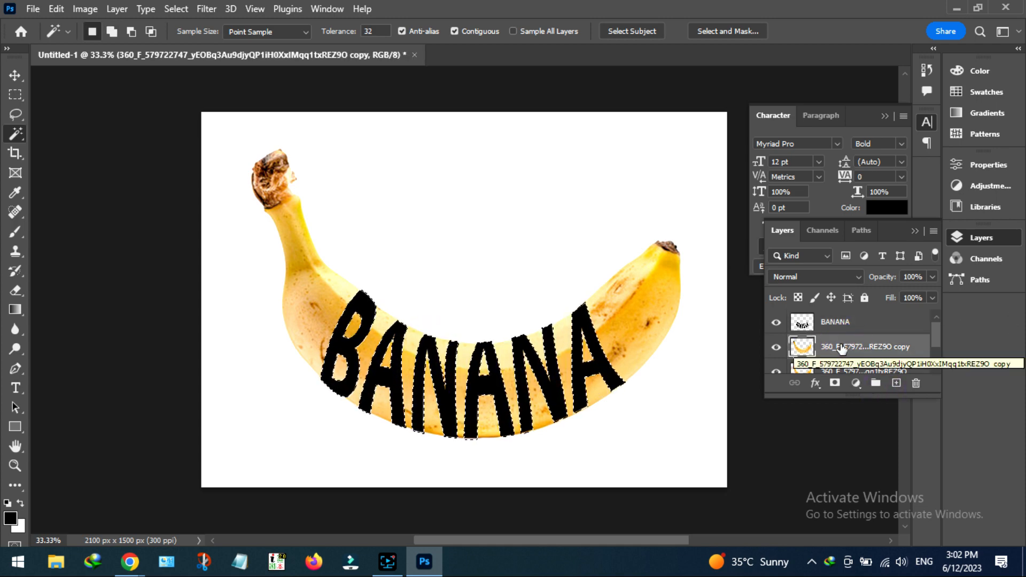
key("ctrl+shift+i")
key("Delete")
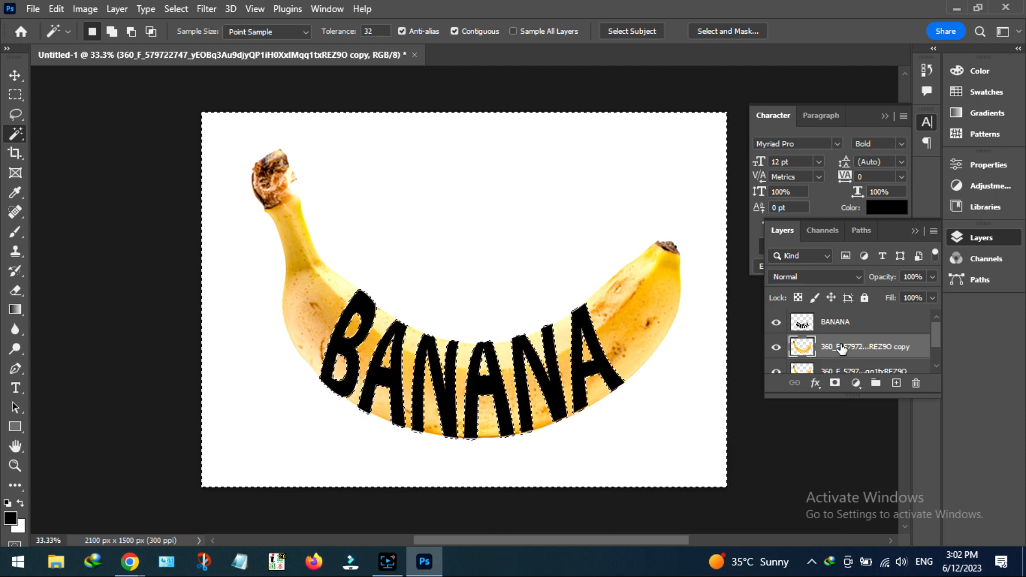
key("ctrl+d")
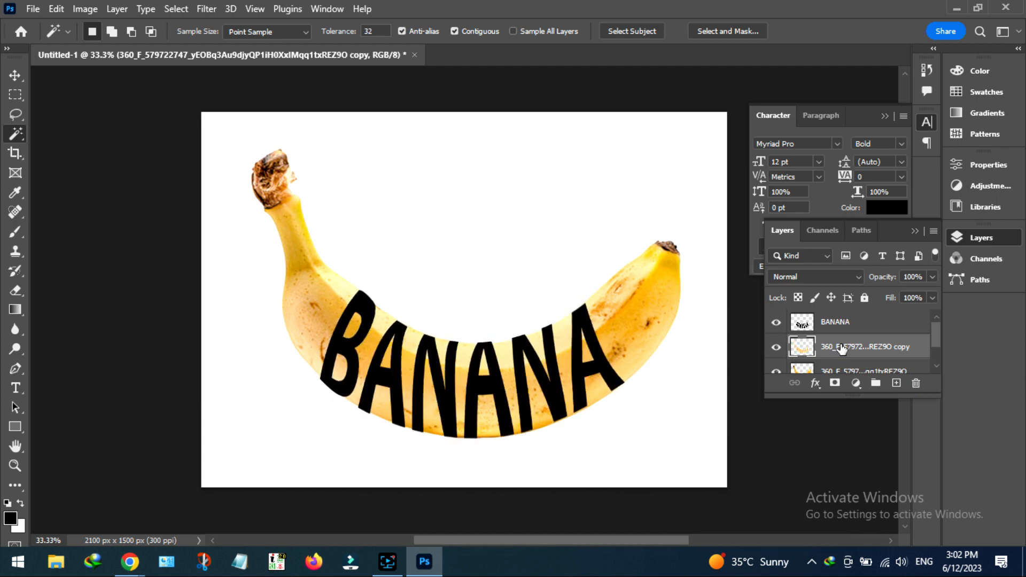
left_click(802, 325)
key("Delete")
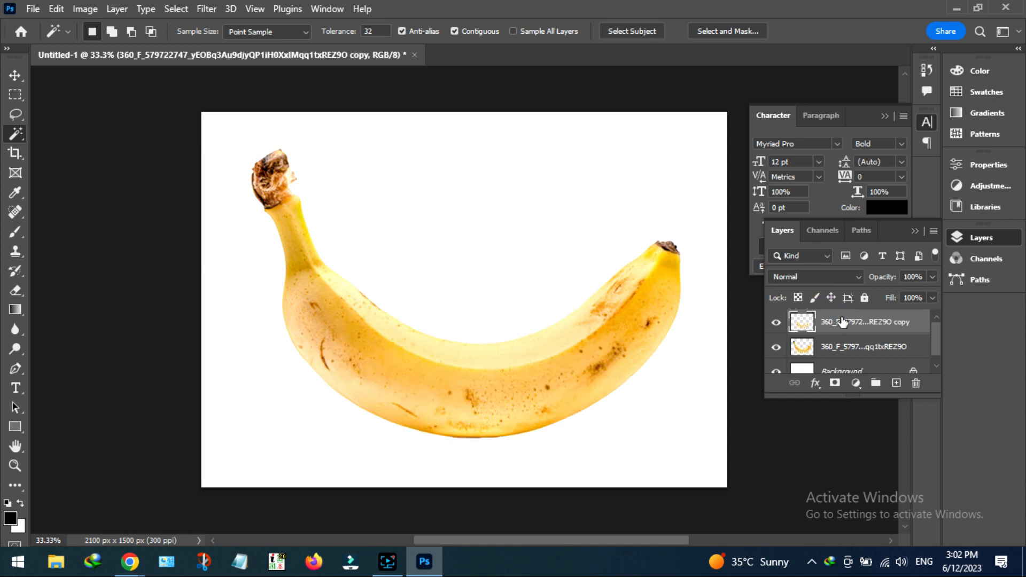
Shift the hue of the letter-shaped banana copy to +17 with Hue/Saturation
key("ctrl+u")
left_click_drag(470, 182, 485, 177)
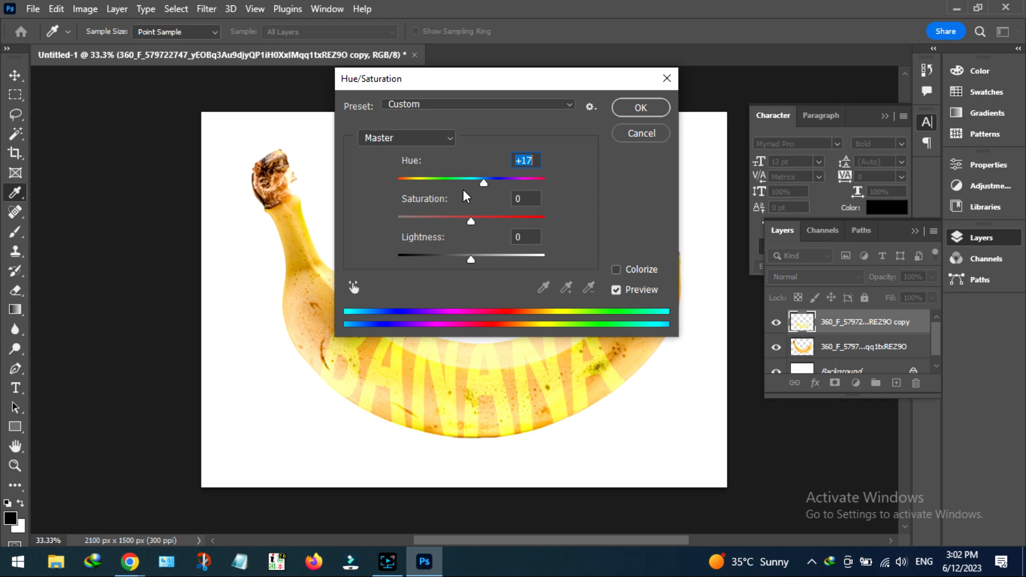
left_click(638, 105)
Erase the original banana layer between and around the letters, keeping the stem and tip ends of the fruit
left_click(853, 356)
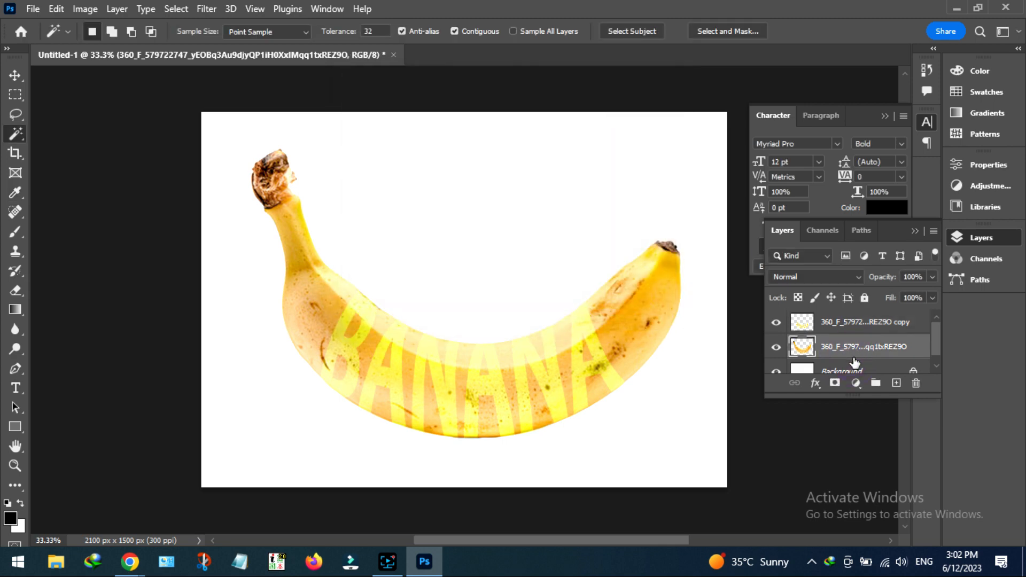
left_click(16, 290)
left_click_drag(359, 316, 338, 374)
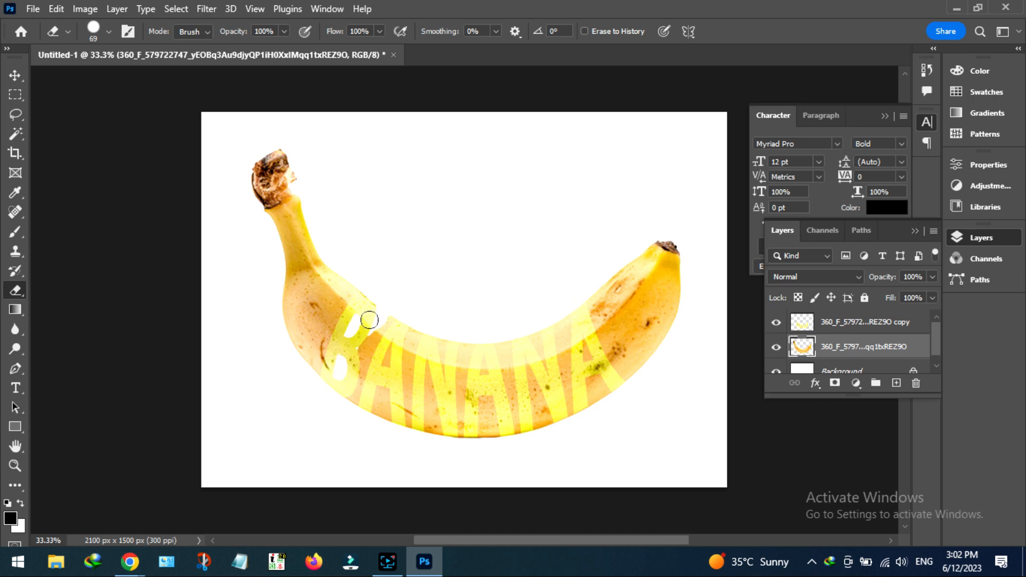
mouse_move(374, 348)
left_mouse_down()
mouse_move(393, 314)
mouse_move(369, 373)
mouse_move(405, 314)
mouse_move(375, 426)
mouse_move(363, 397)
mouse_move(394, 417)
mouse_move(413, 331)
mouse_move(409, 432)
mouse_move(423, 349)
mouse_move(414, 381)
mouse_move(431, 434)
mouse_move(436, 366)
mouse_move(435, 442)
mouse_move(450, 328)
mouse_move(439, 363)
mouse_move(452, 382)
mouse_move(459, 346)
mouse_move(463, 440)
mouse_move(469, 345)
mouse_move(482, 446)
mouse_move(481, 349)
mouse_move(493, 435)
mouse_move(482, 341)
mouse_move(515, 433)
mouse_move(498, 342)
left_mouse_up()
mouse_move(501, 381)
left_mouse_down()
mouse_move(533, 337)
mouse_move(533, 434)
mouse_move(530, 377)
mouse_move(545, 432)
mouse_move(557, 430)
mouse_move(533, 338)
mouse_move(547, 336)
mouse_move(553, 404)
mouse_move(567, 414)
mouse_move(565, 311)
left_mouse_up()
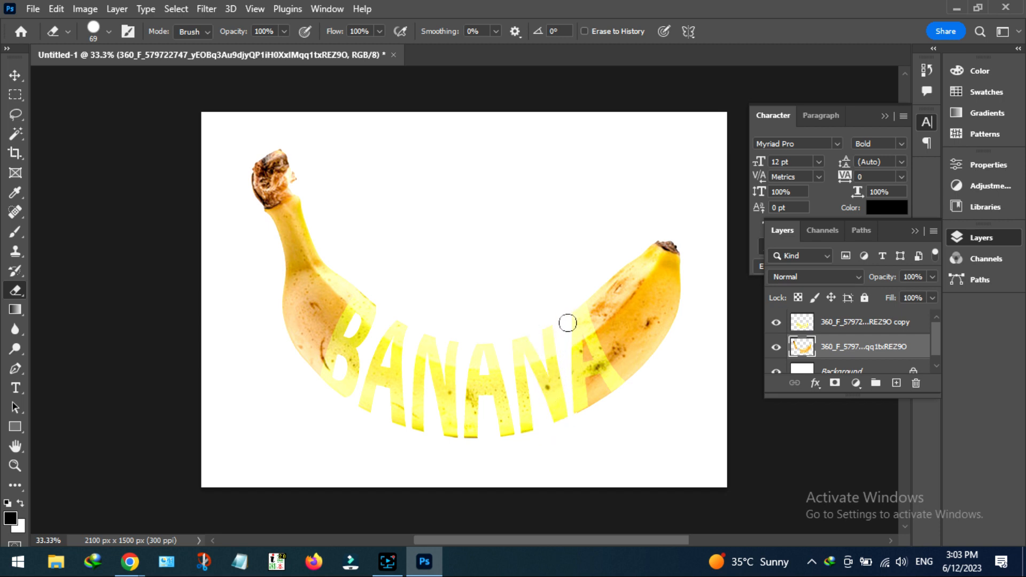
mouse_move(584, 367)
left_mouse_down()
mouse_move(597, 413)
mouse_move(605, 382)
mouse_move(583, 344)
left_mouse_up()
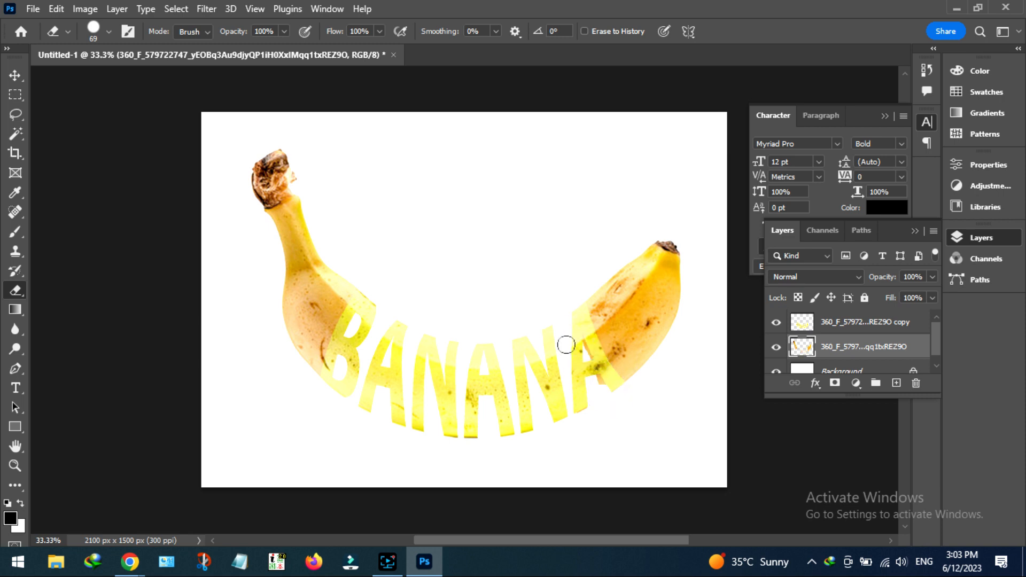
left_click_drag(582, 343, 596, 371)
Shift the hue of the letter-shaped banana copy by -14 with Hue/Saturation
left_click(15, 75)
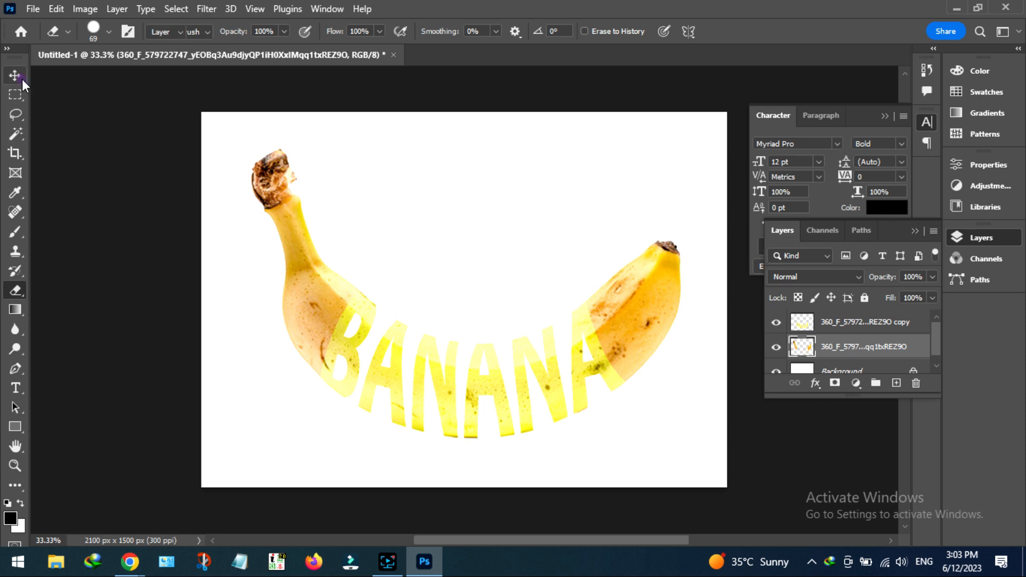
left_click(829, 331)
key("ctrl+u")
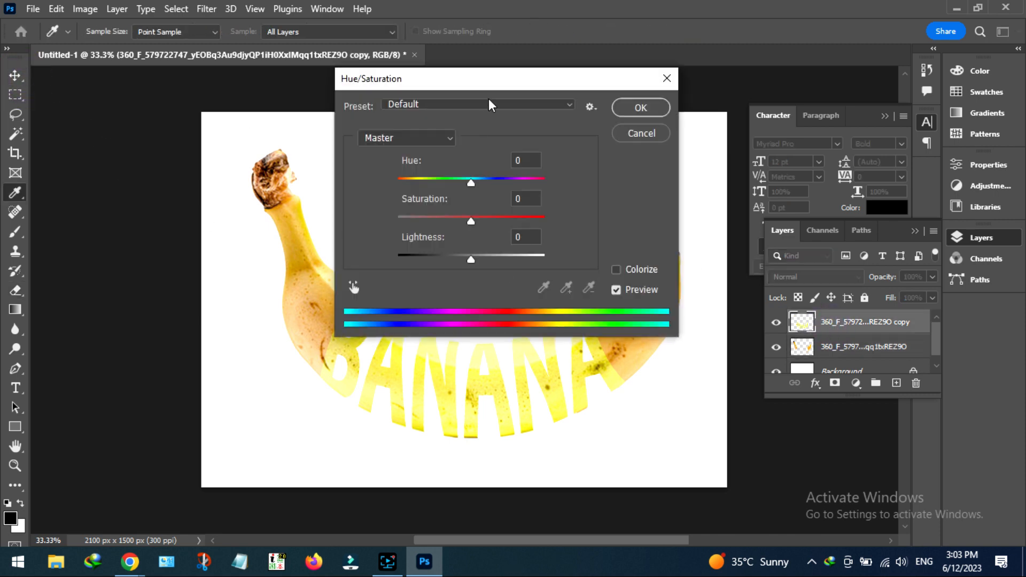
left_click_drag(471, 183, 462, 185)
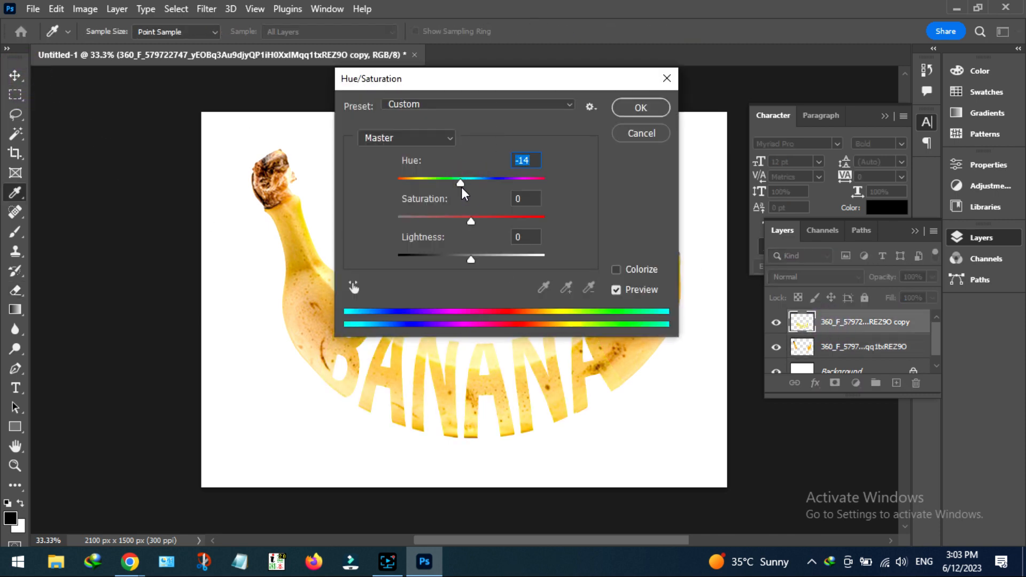
left_click(634, 108)
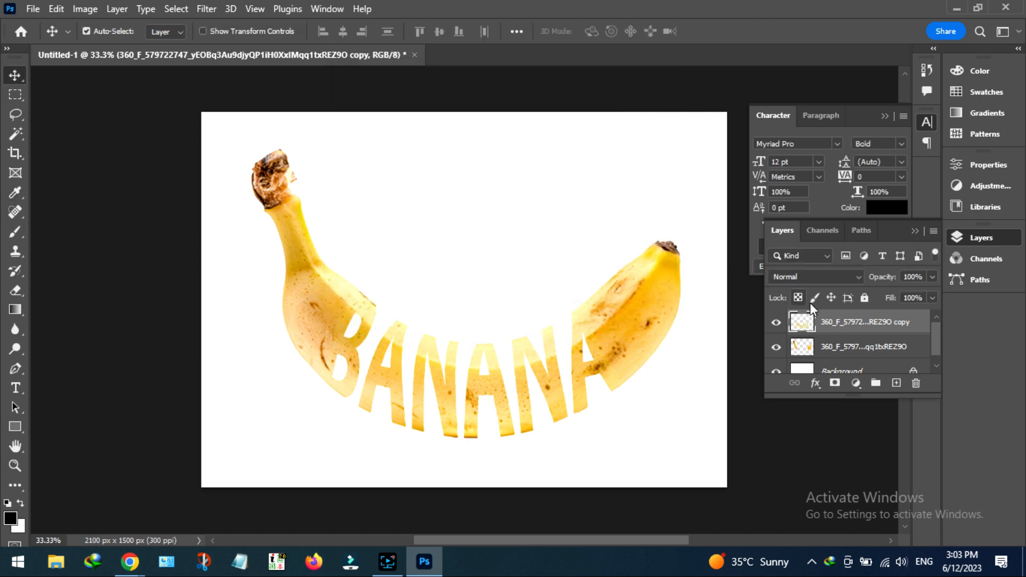
Merge the letter-shaped banana copy with the original banana layer
left_click(837, 349, "shift")
right_click(850, 347)
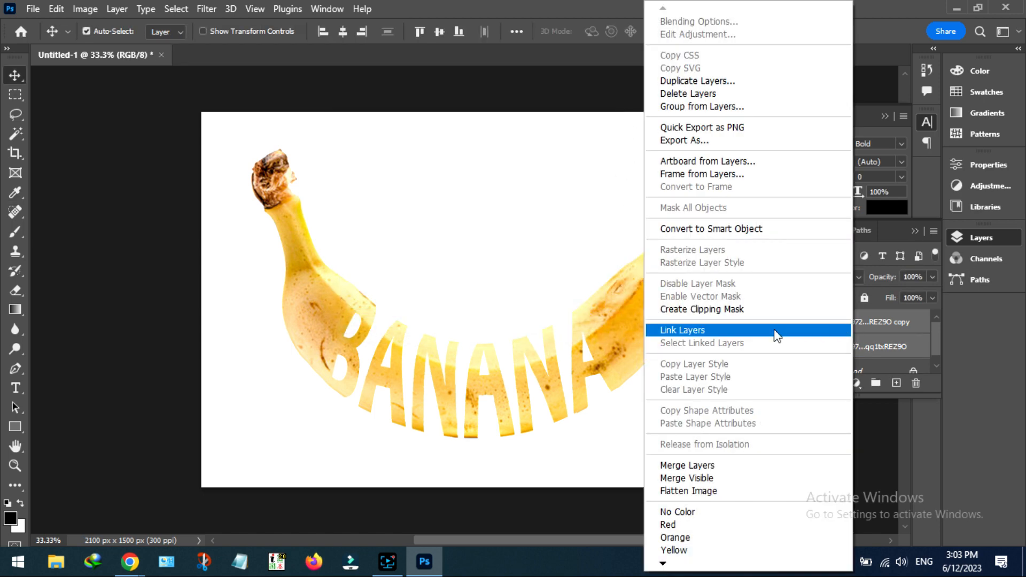
left_click(675, 464)
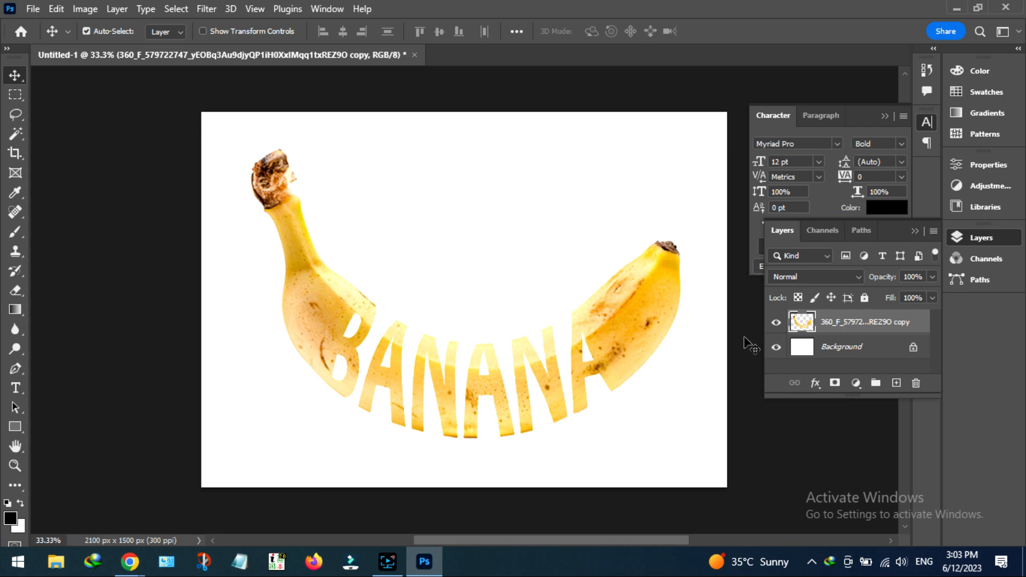
left_click(777, 334)
left_click(840, 348)
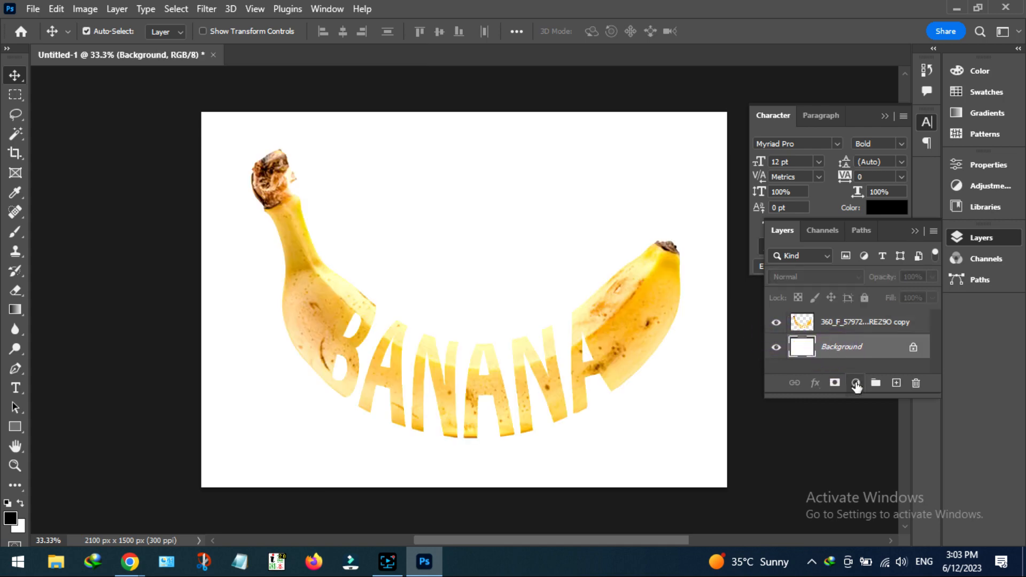
left_click(856, 384)
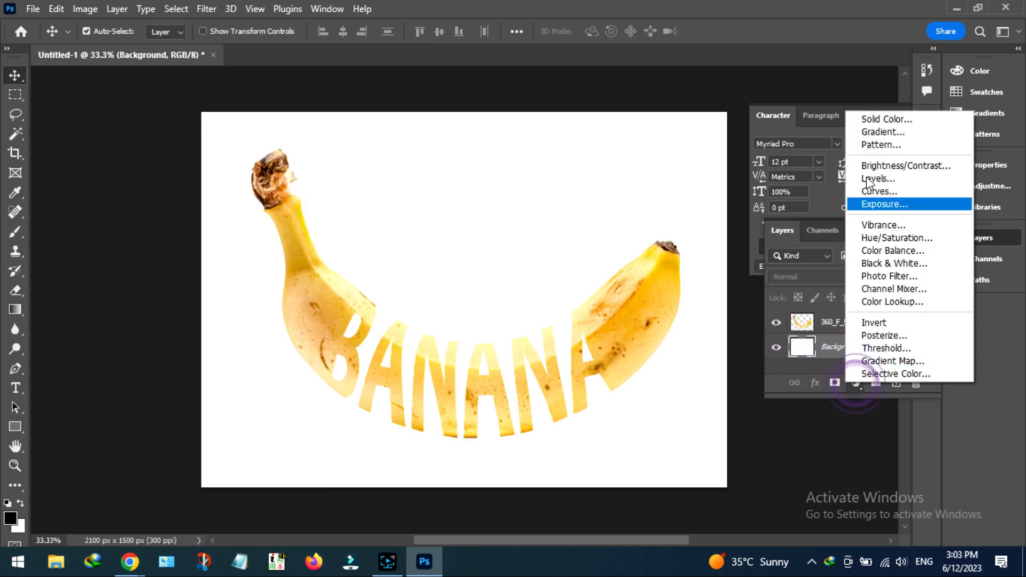
left_click(866, 132)
key("Escape")
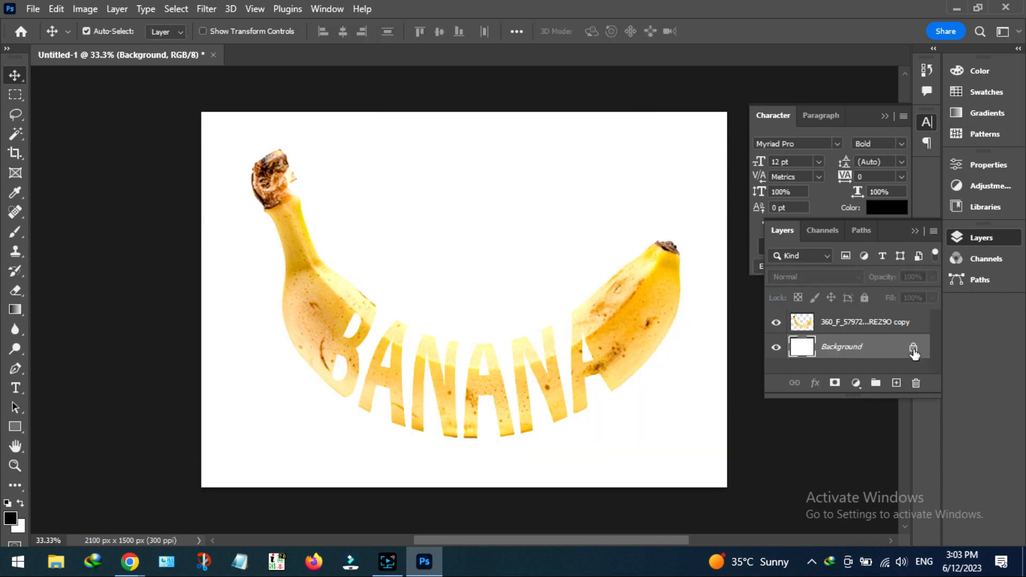
Unlock the white Background layer and open its blending options
left_click(914, 352)
right_click(841, 348)
left_click(788, 26)
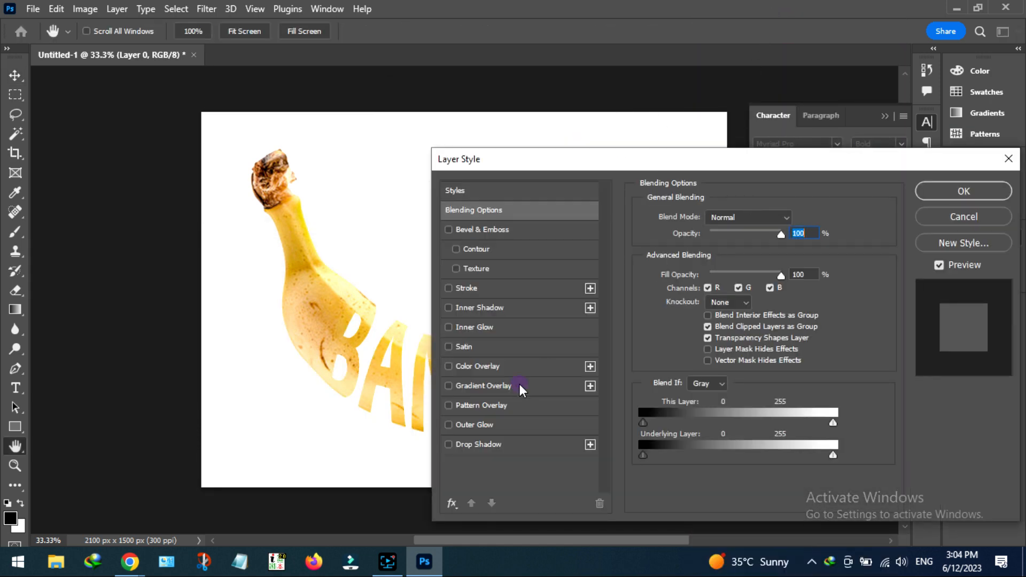
Try a gradient overlay on the unlocked background layer, testing the first four Cloud presets and accepting the fourth
left_click(484, 386)
left_click(728, 258)
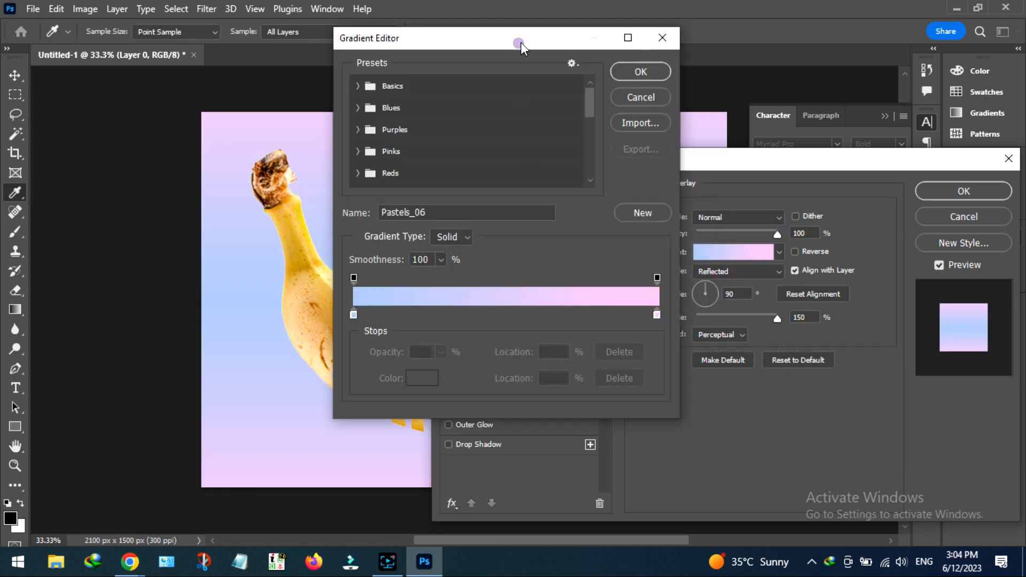
left_click_drag(520, 43, 662, 95)
left_click_drag(340, 313, 210, 300)
scroll(535, 212, "down", 3)
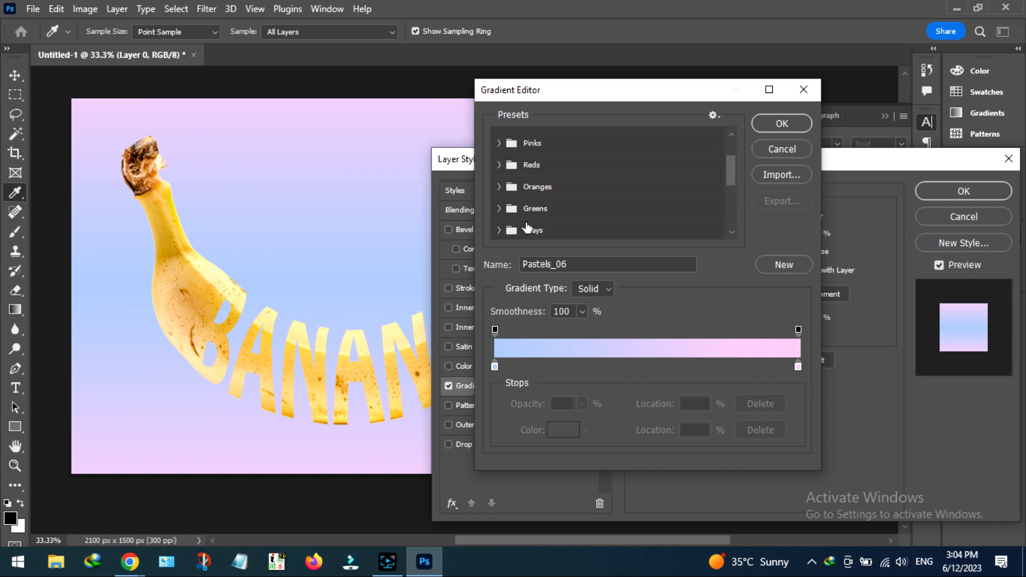
scroll(522, 220, "down", 1)
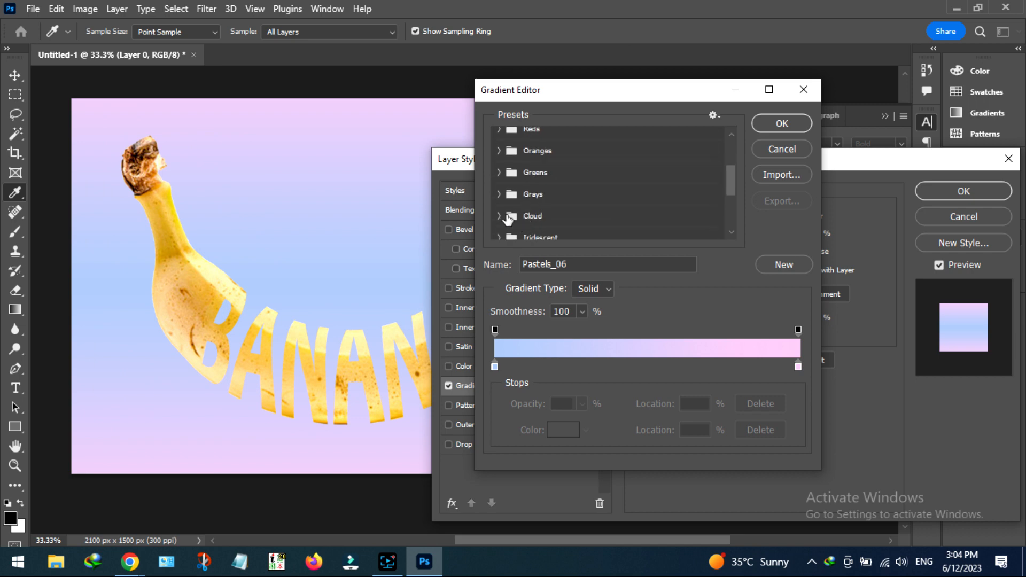
left_click(500, 215)
scroll(535, 214, "down", 1)
left_click(518, 219)
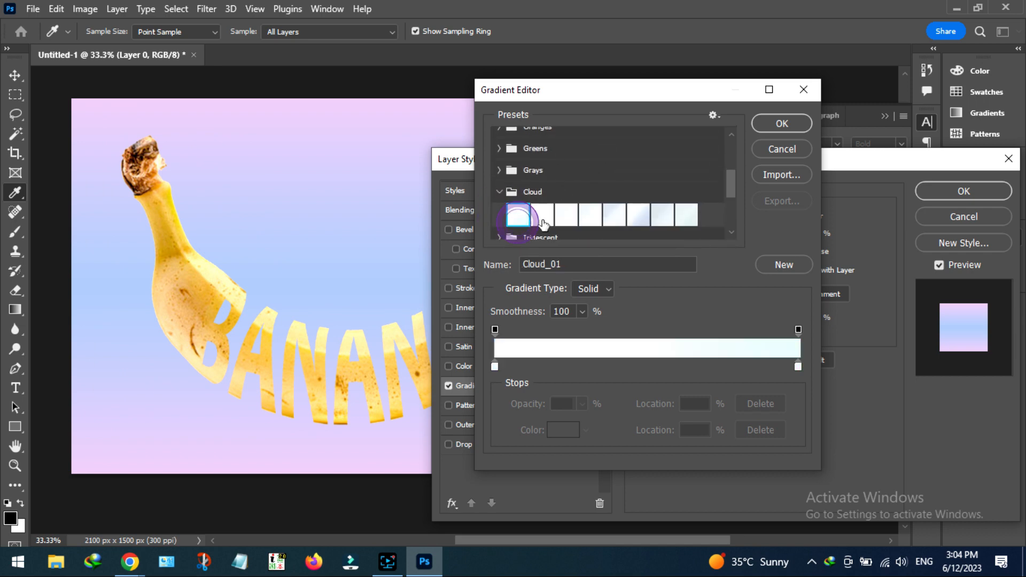
left_click(543, 224)
left_click(566, 217)
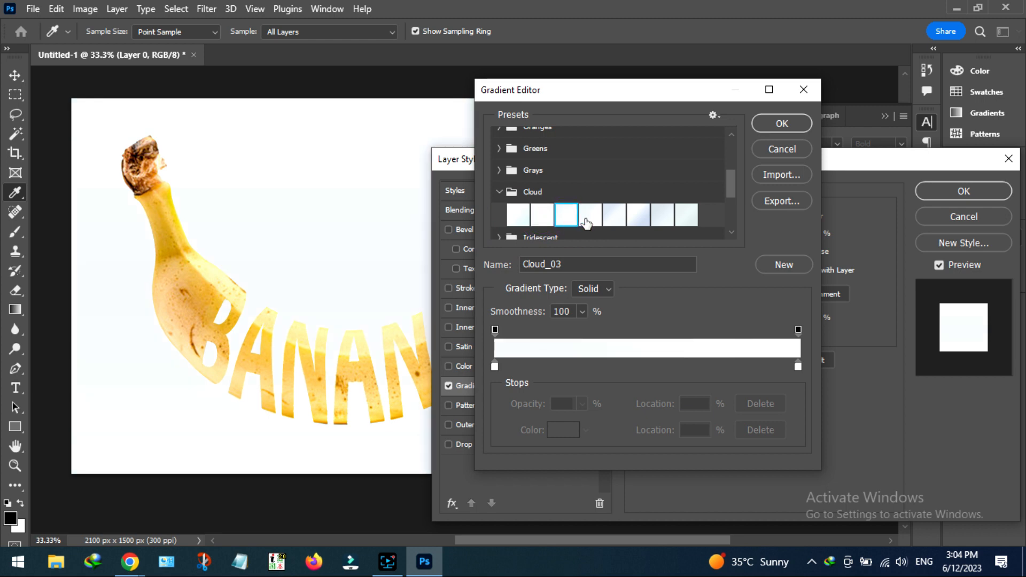
left_click(591, 219)
left_click(786, 123)
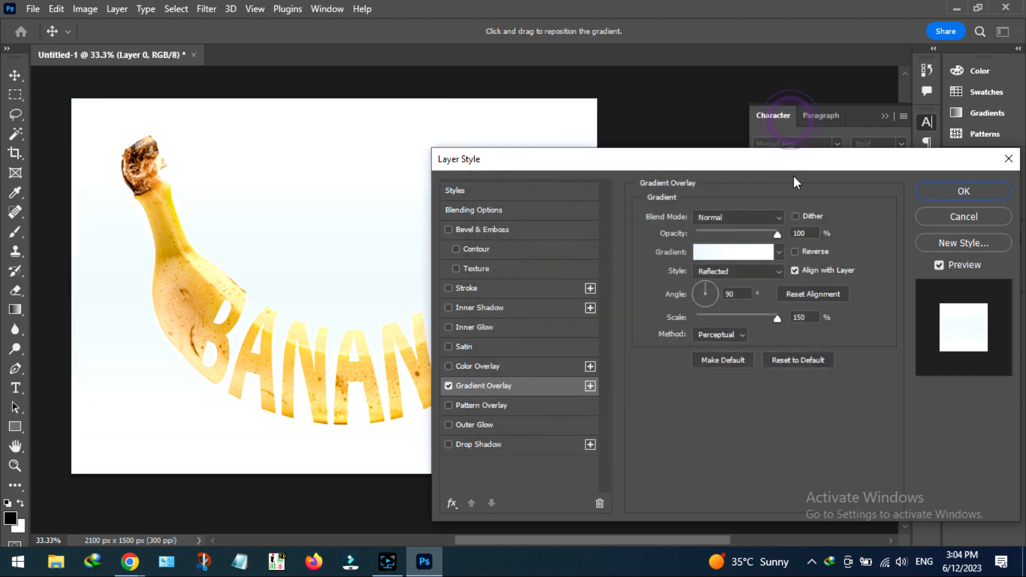
Try an outer glow on the background layer and close its layer style settings
left_click(512, 428)
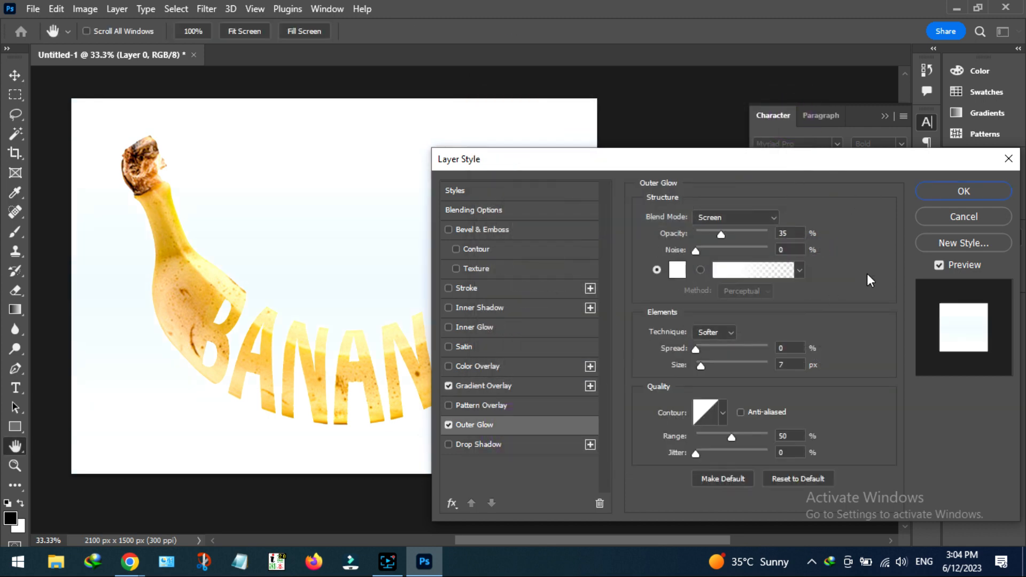
left_click(918, 192)
Add a gradient overlay to the background layer, Layer 0
right_click(863, 357)
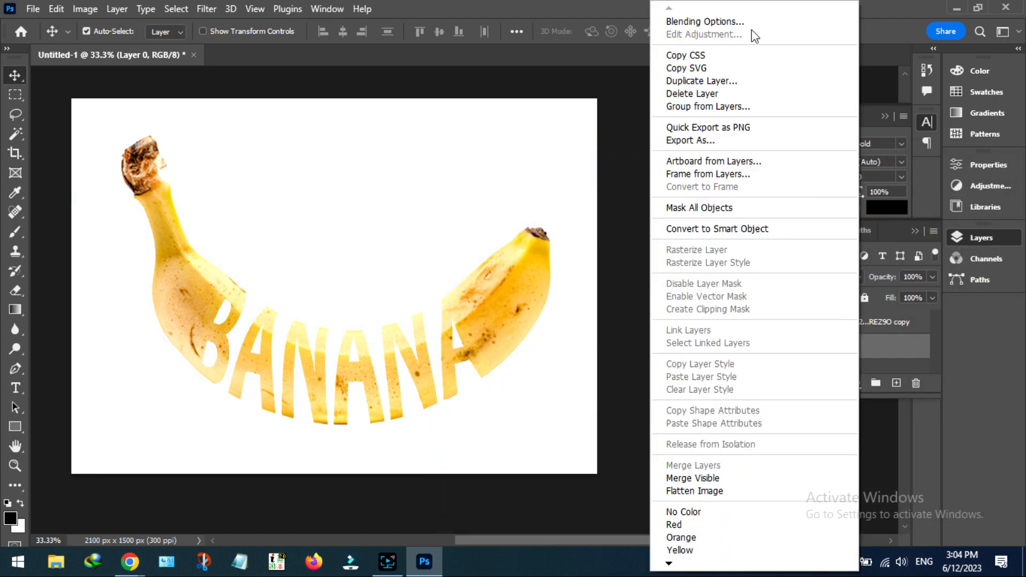
left_click(749, 27)
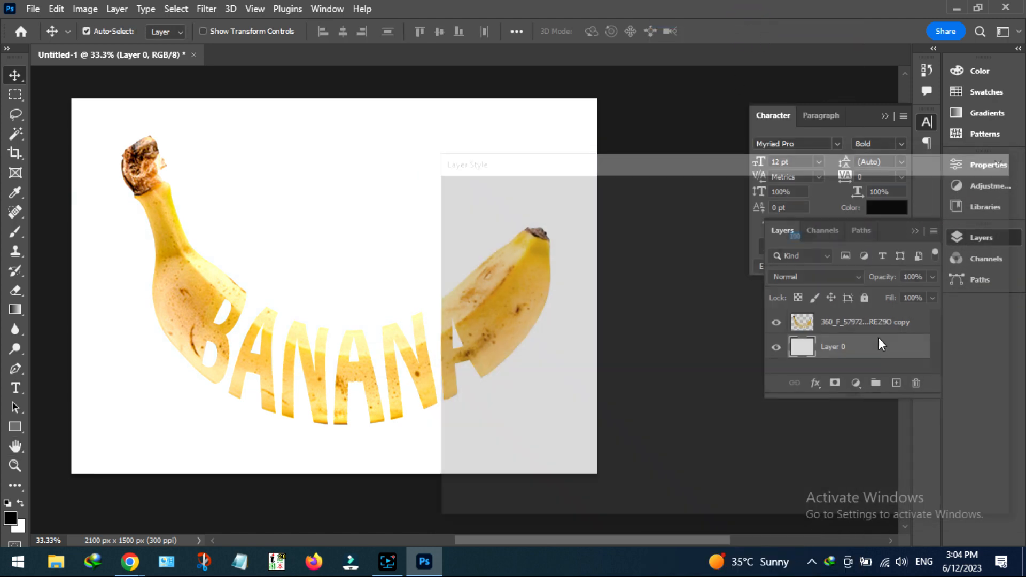
left_click(502, 387)
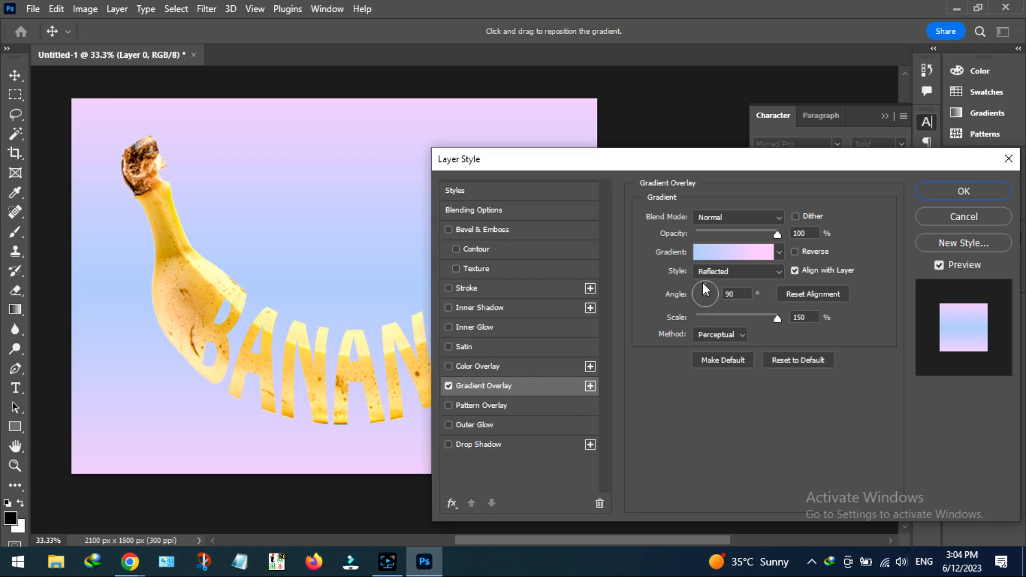
Set the background overlay's gradient to the Cloud_06 preset, after trying Cloud_04, and apply the layer style
left_click(716, 222)
scroll(542, 192, "down", 5)
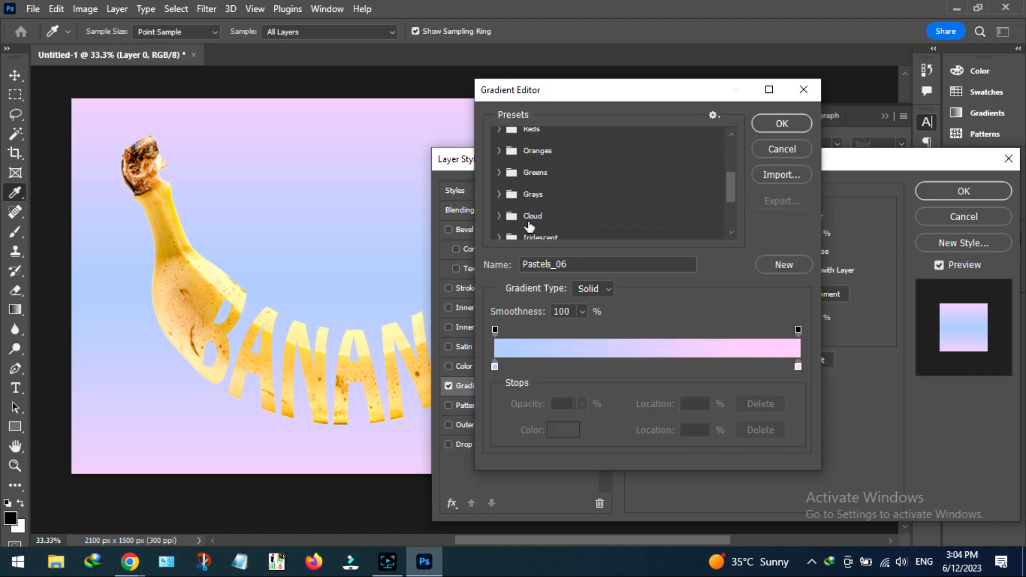
left_click(497, 192)
left_click(587, 220)
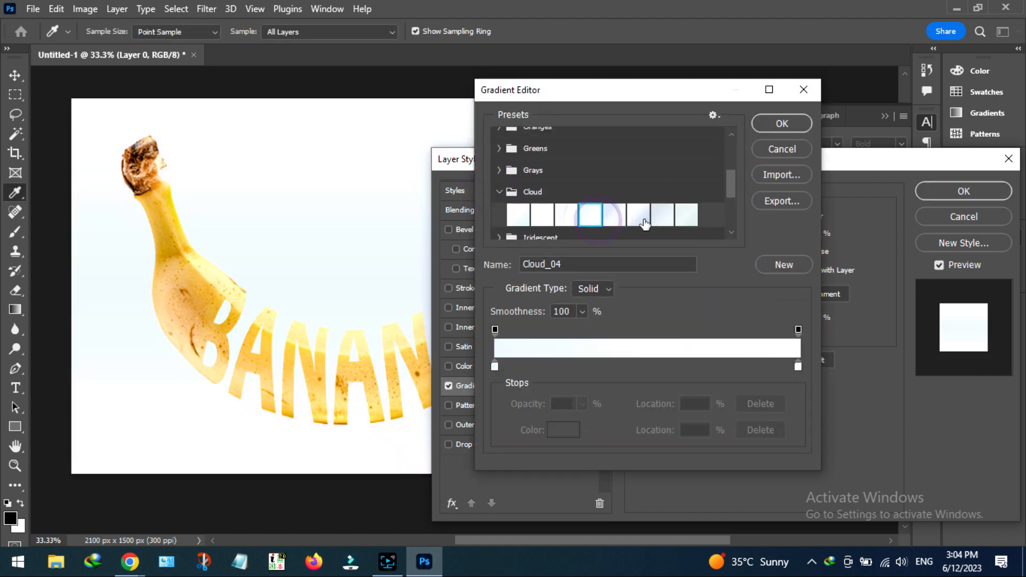
left_click(617, 219)
double_click(642, 224)
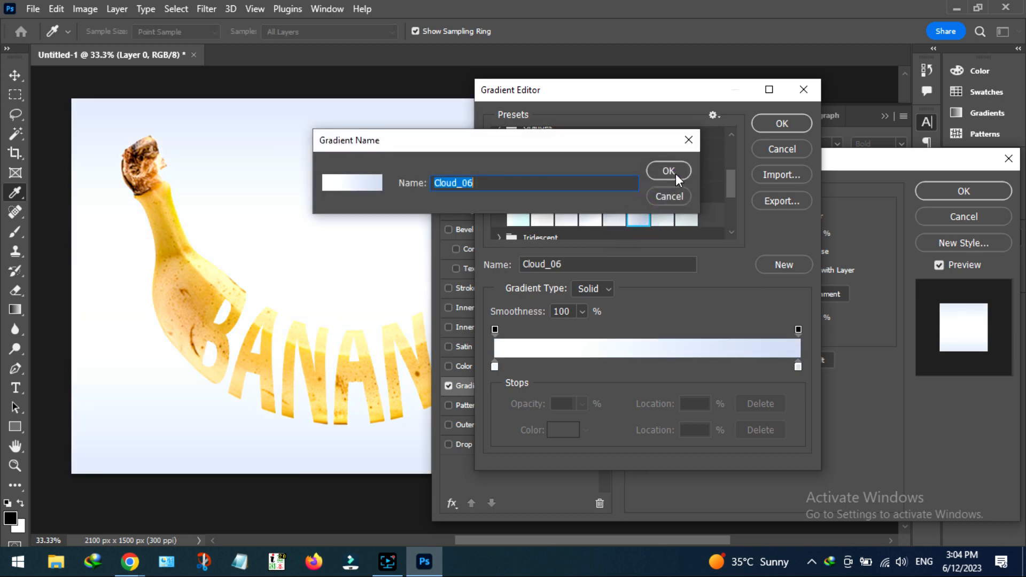
left_click(668, 171)
left_click(777, 126)
left_click(976, 191)
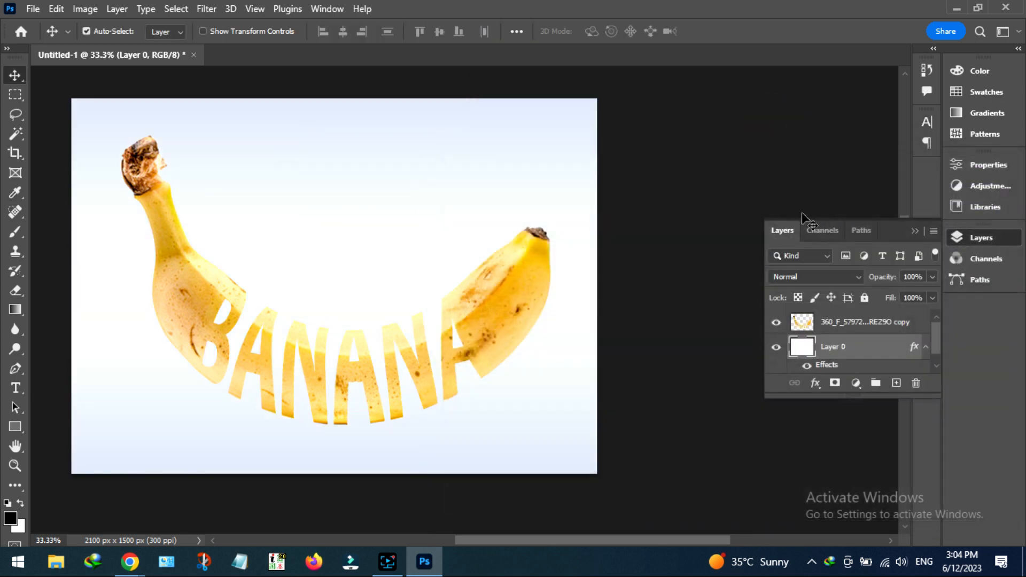
Add a drop shadow to the banana layer with a size of 59 px and a distance of 53 px
left_click(849, 332)
right_click(848, 328)
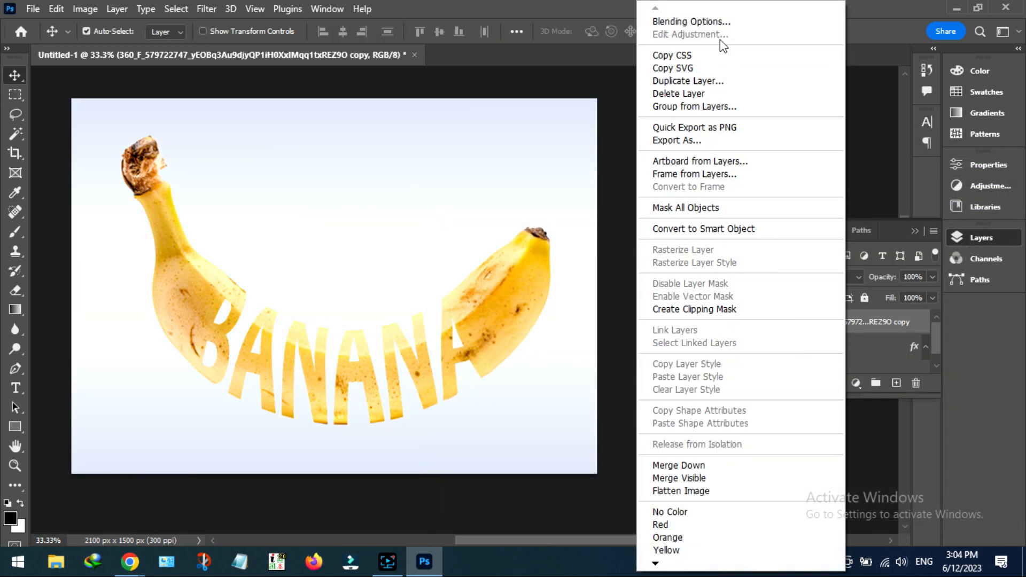
left_click(704, 21)
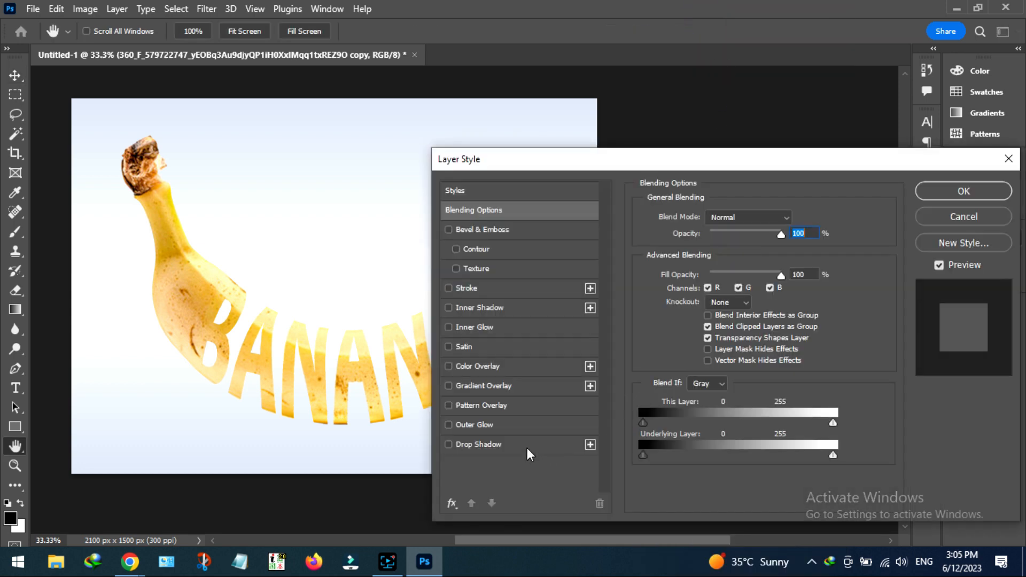
left_click(524, 444)
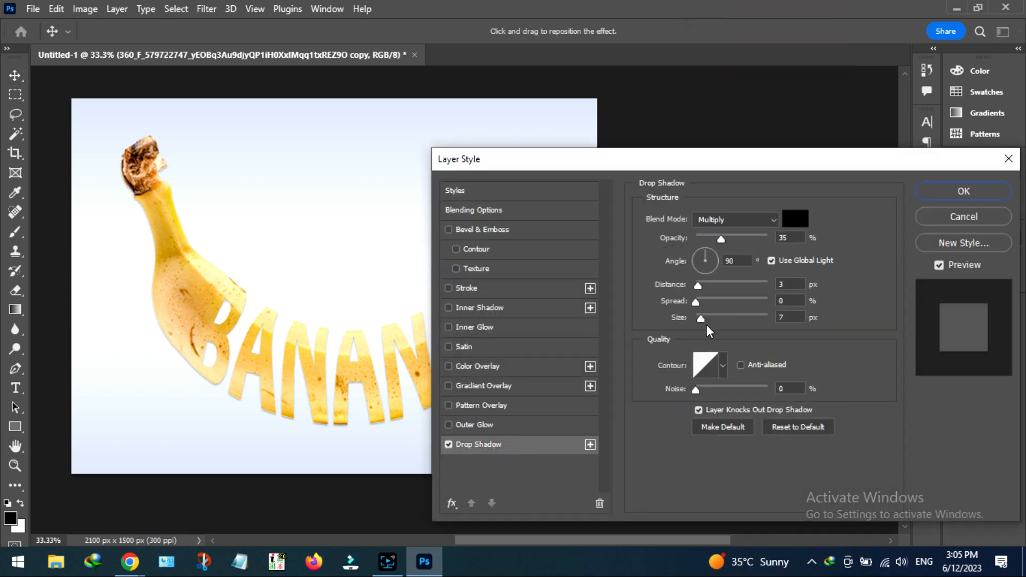
left_click_drag(707, 325, 717, 324)
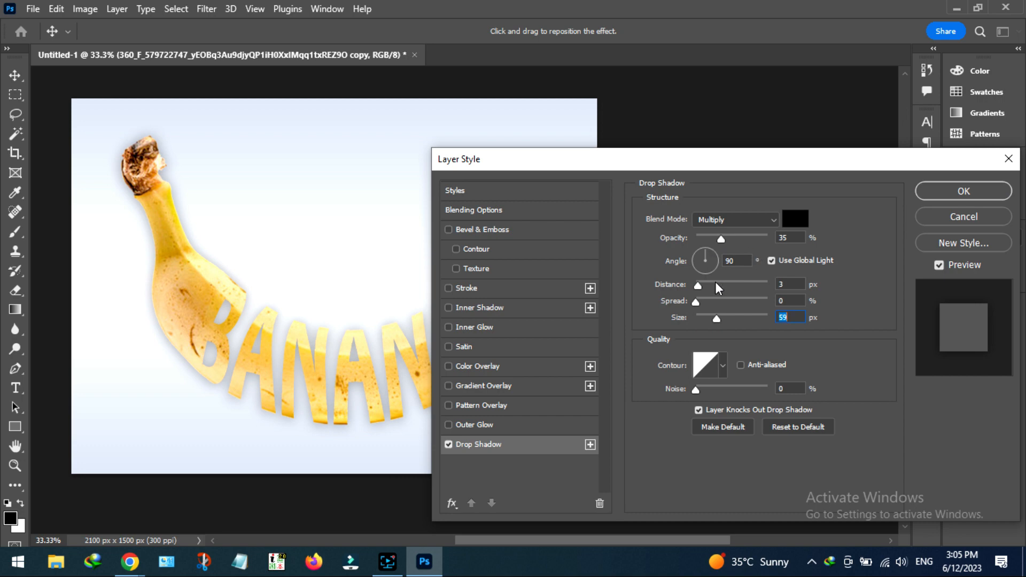
left_click_drag(715, 283, 734, 289)
left_click(932, 192)
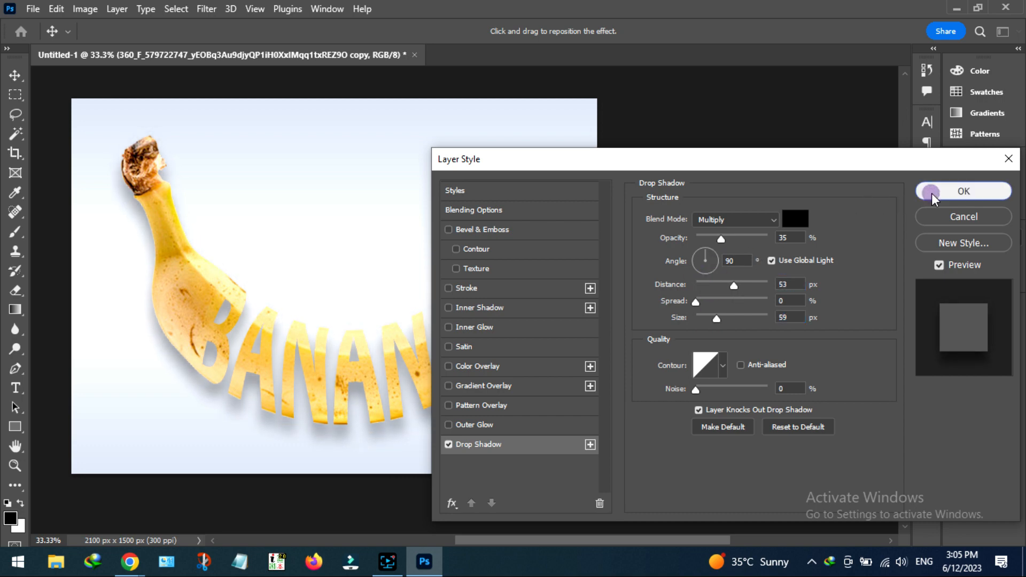